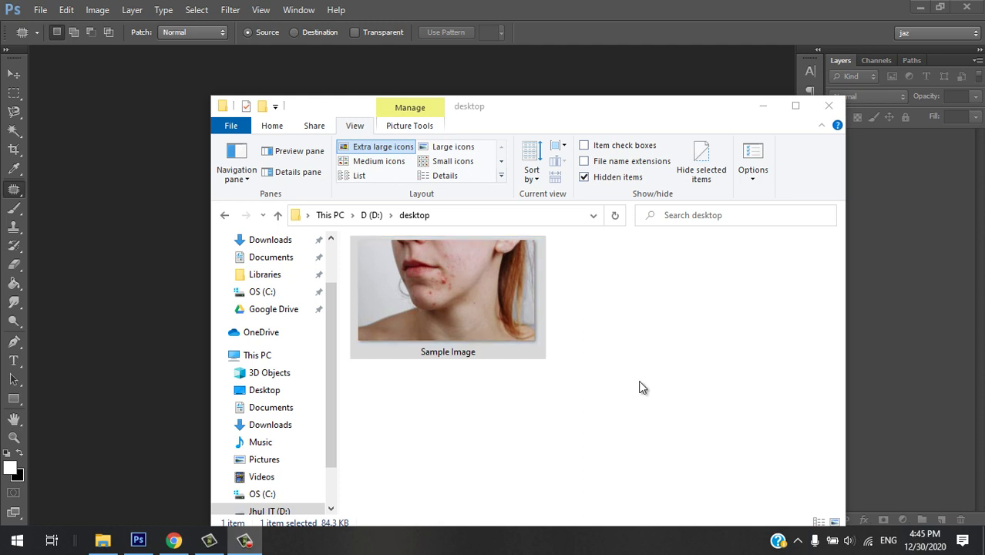
Step: Preview Sample Image from the desktop folder in the photo viewer, then close it
left_click(596, 377)
left_click(74, 47)
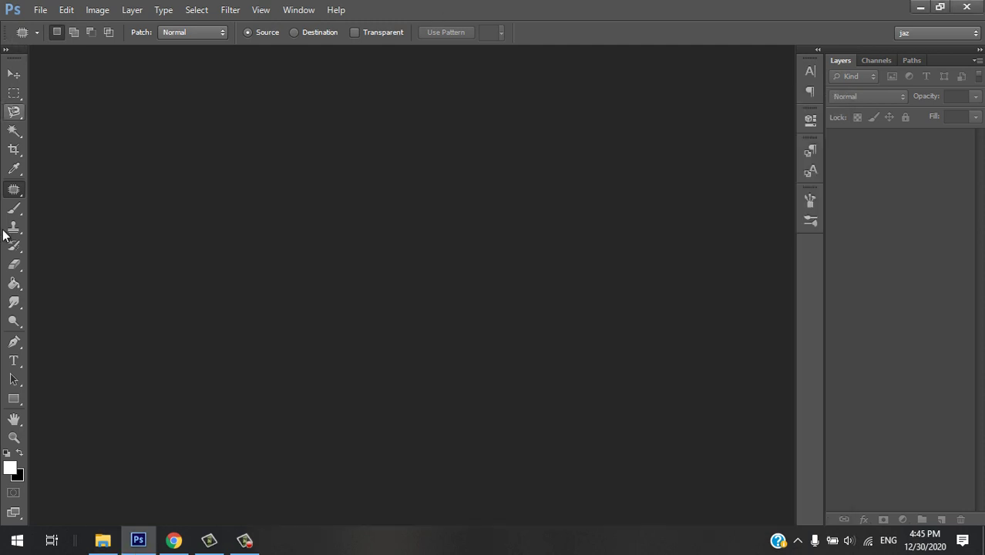
left_click(103, 540)
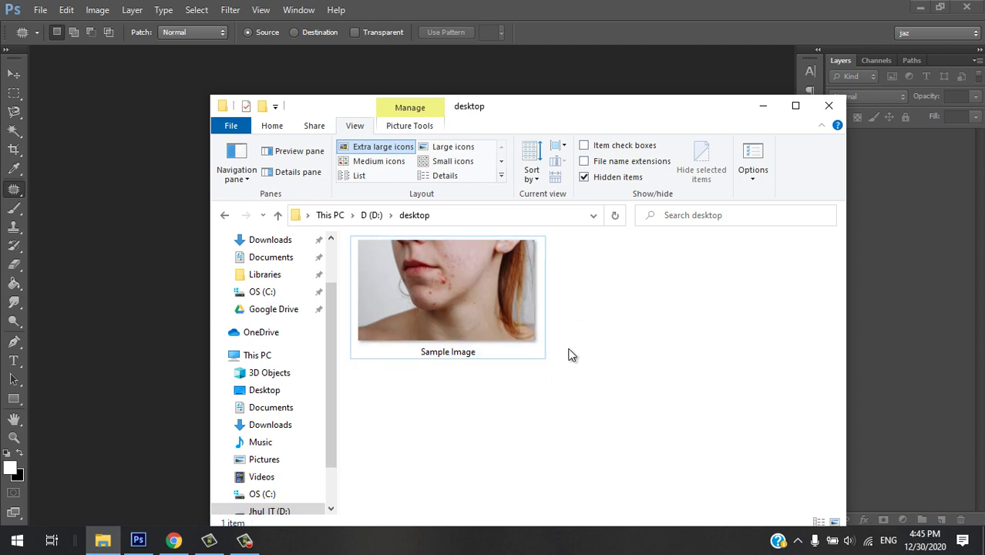
double_click(473, 288)
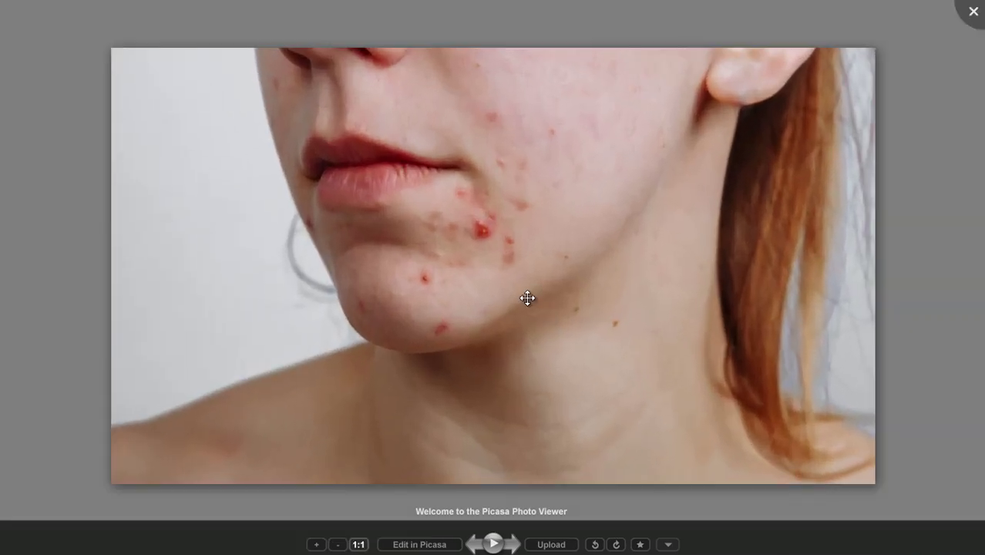
double_click(528, 301)
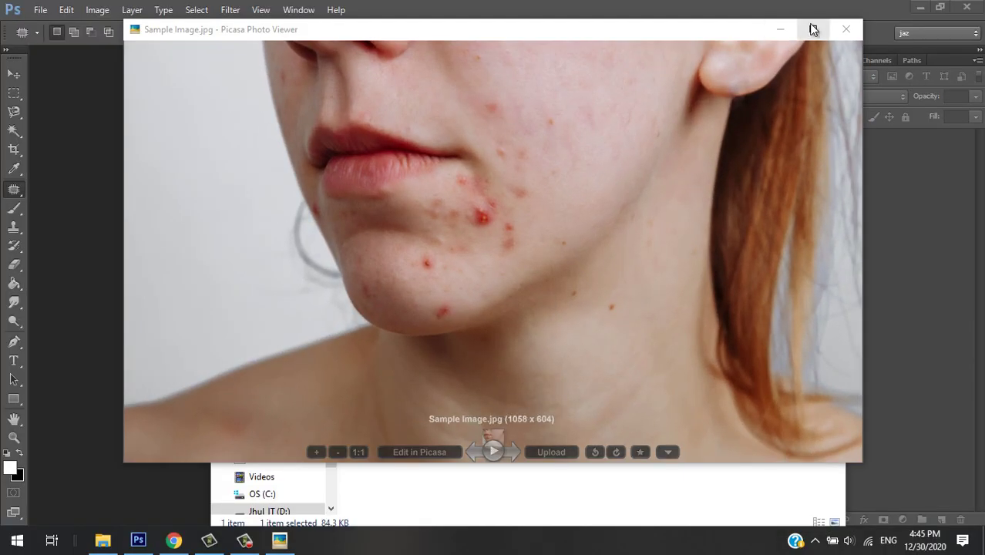
left_click(813, 30)
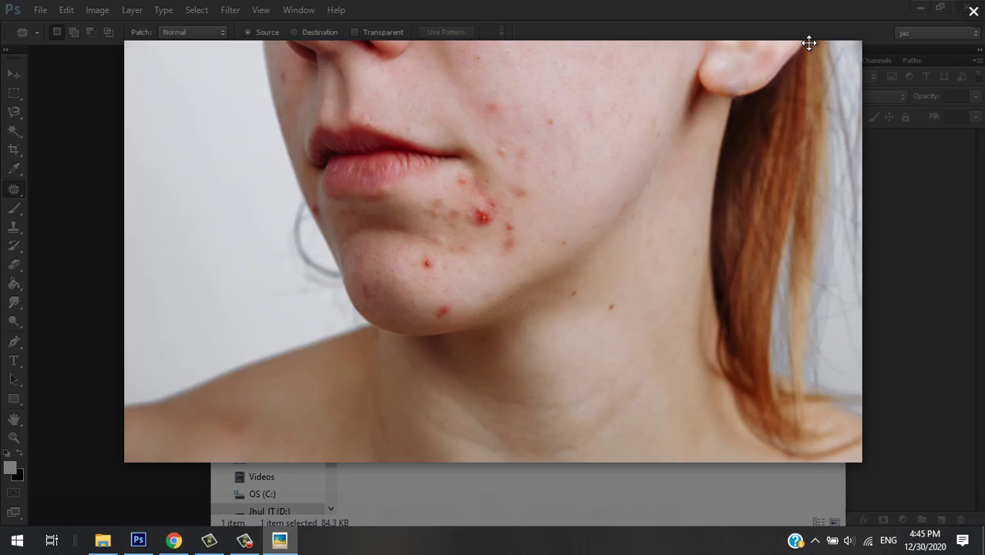
left_click(973, 13)
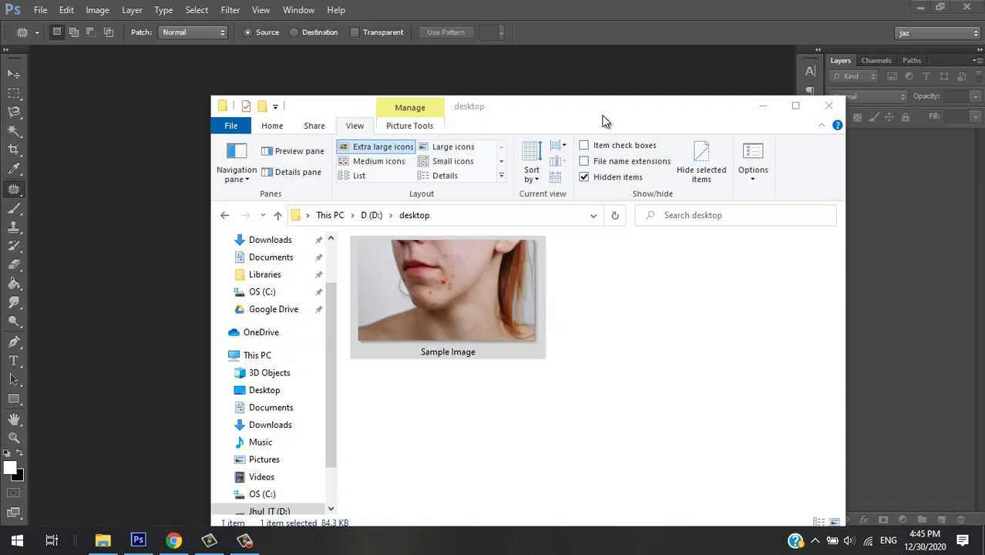
Step: Open the 'Pimples deserve more respect' result and start, then cancel, saving its photo
left_click(174, 541)
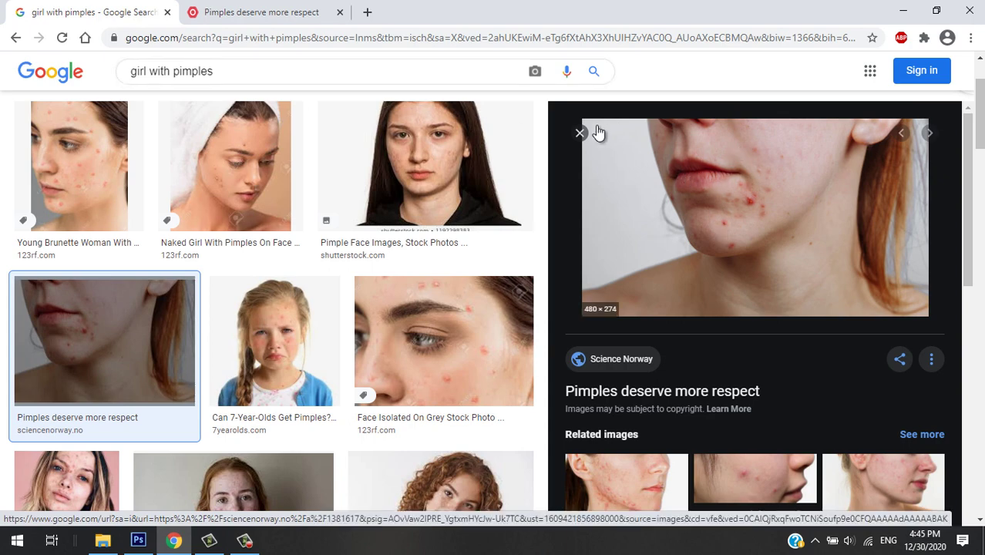
left_click(583, 132)
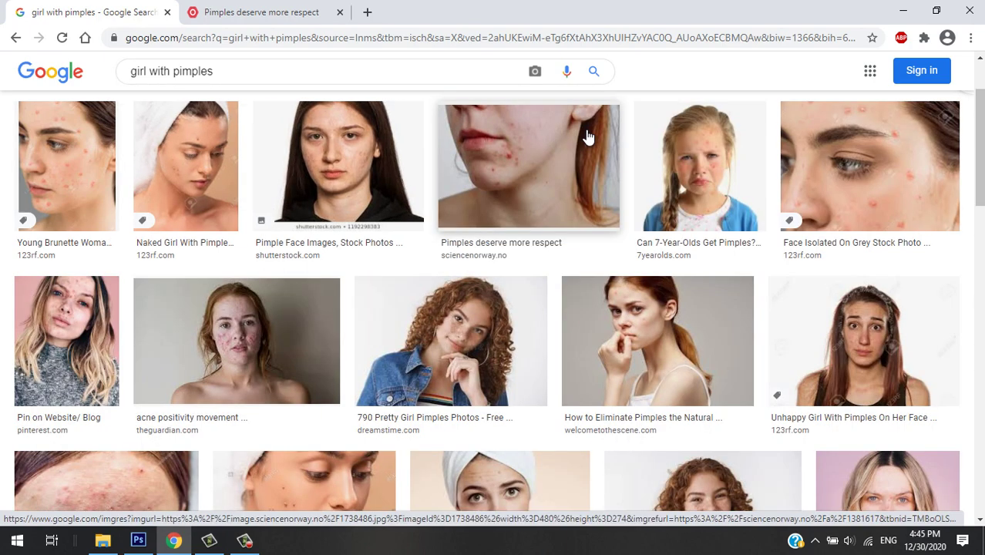
left_click(517, 162)
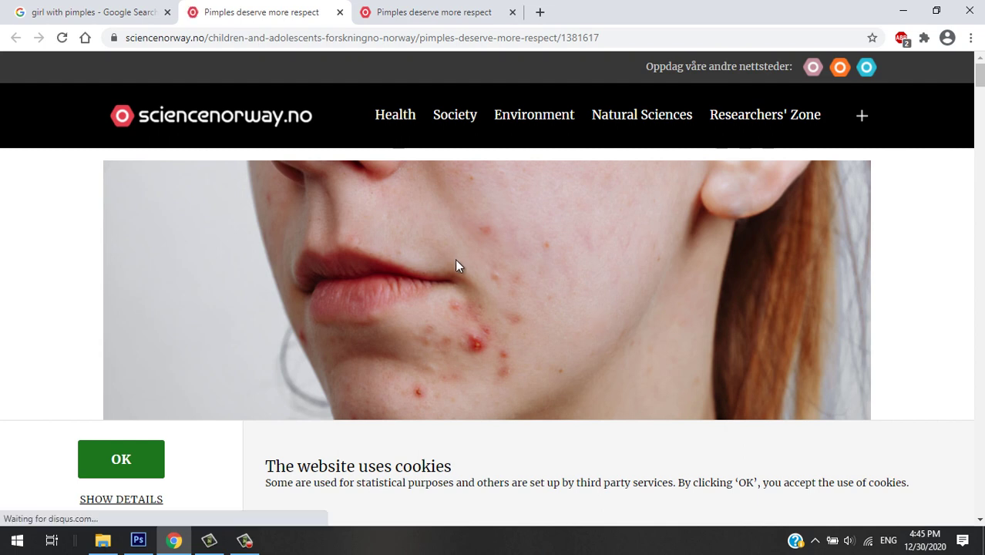
right_click(454, 257)
left_click(519, 283)
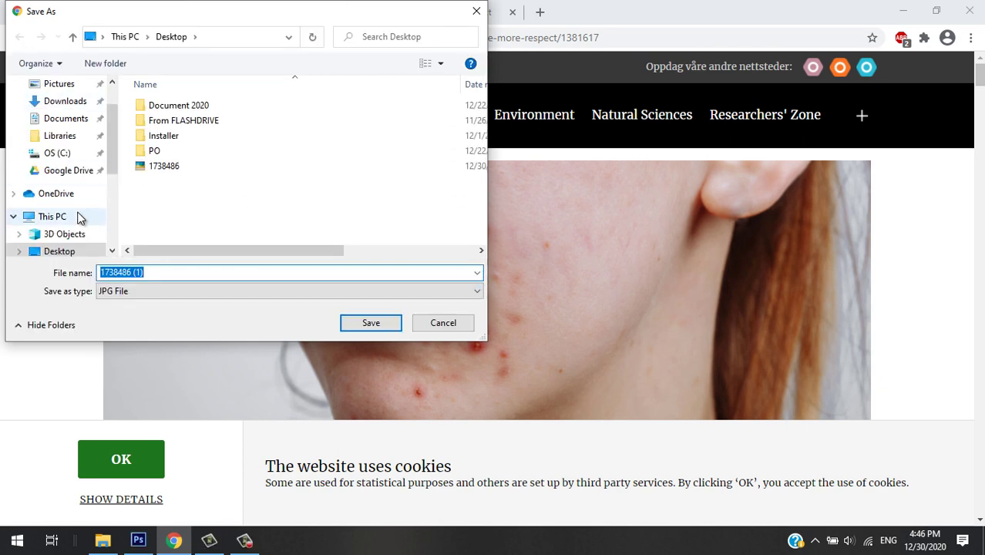
left_click(475, 11)
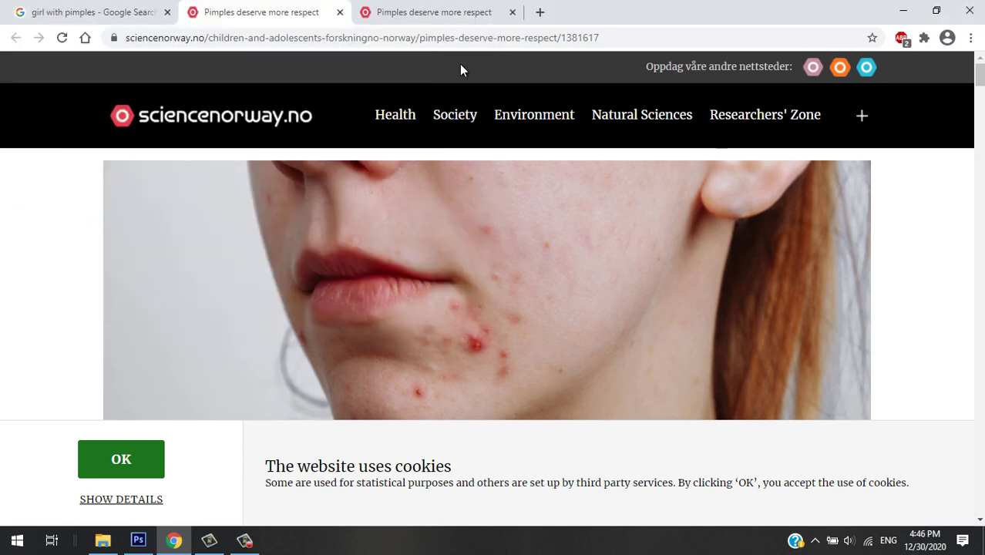
left_click(102, 540)
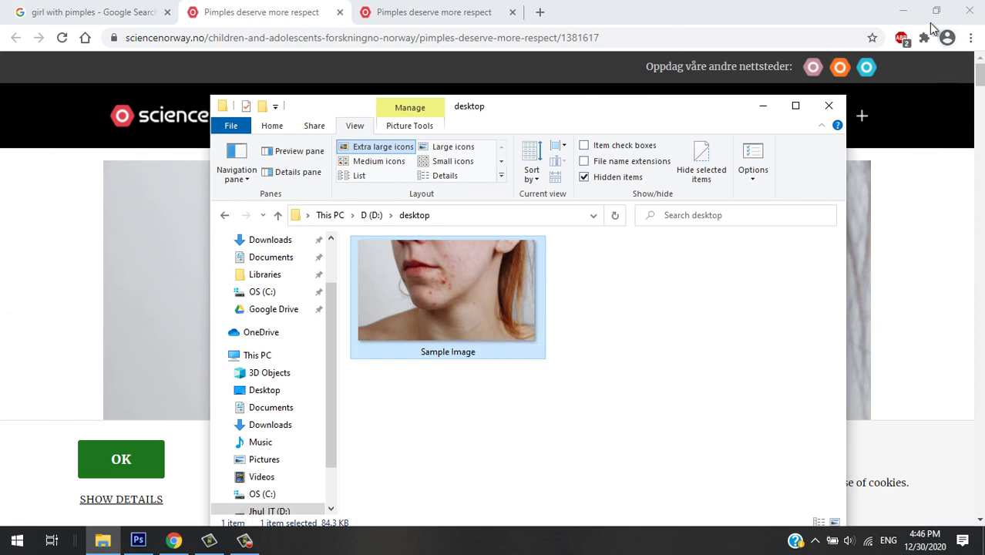
Step: Drag Sample Image.jpg from the desktop folder onto Photoshop to open it
left_click(904, 11)
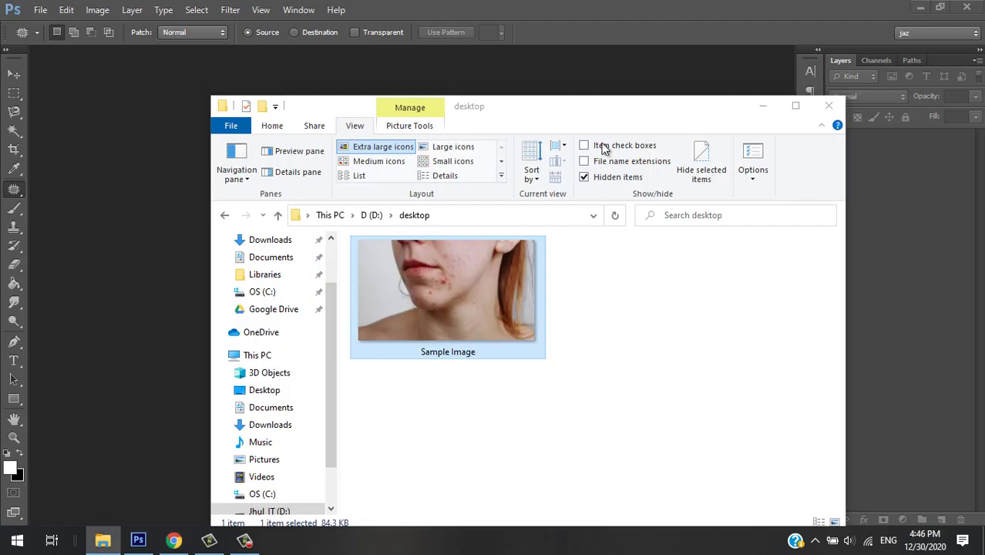
left_click_drag(638, 108, 829, 78)
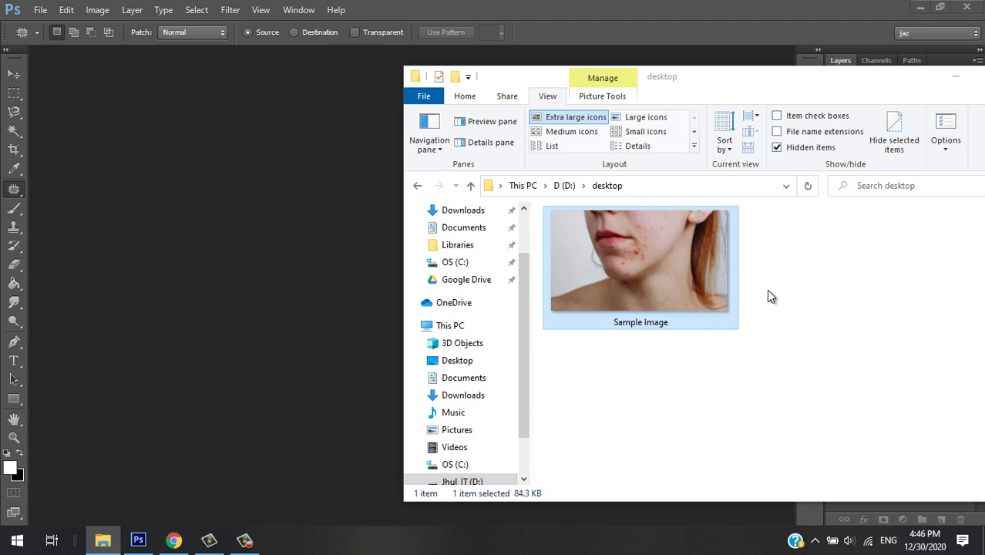
left_click_drag(646, 262, 283, 236)
left_click_drag(283, 231, 283, 232)
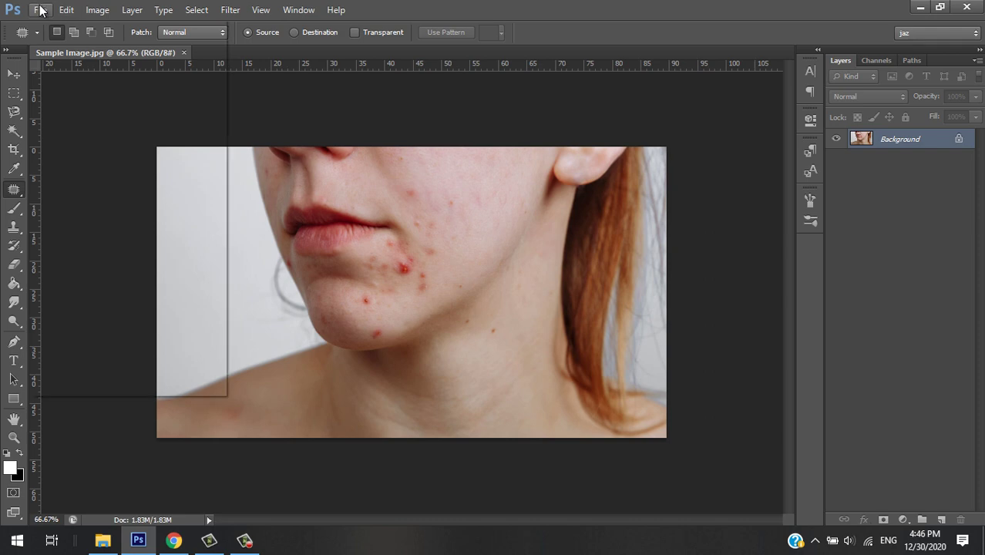
Step: Check the image's location through the Open dialog and folder path bar, then hide the folder
left_click(41, 9)
left_click(49, 40)
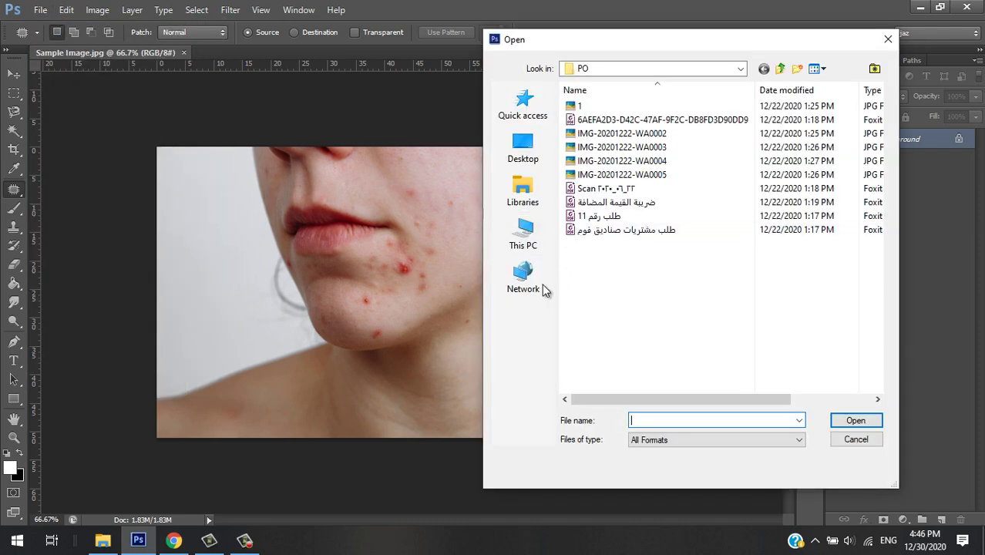
left_click(525, 233)
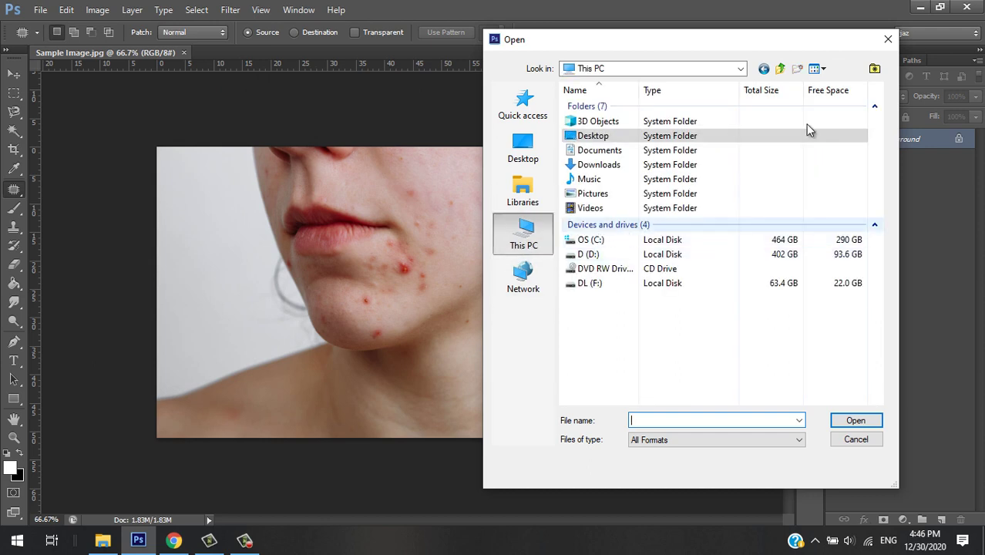
left_click(885, 40)
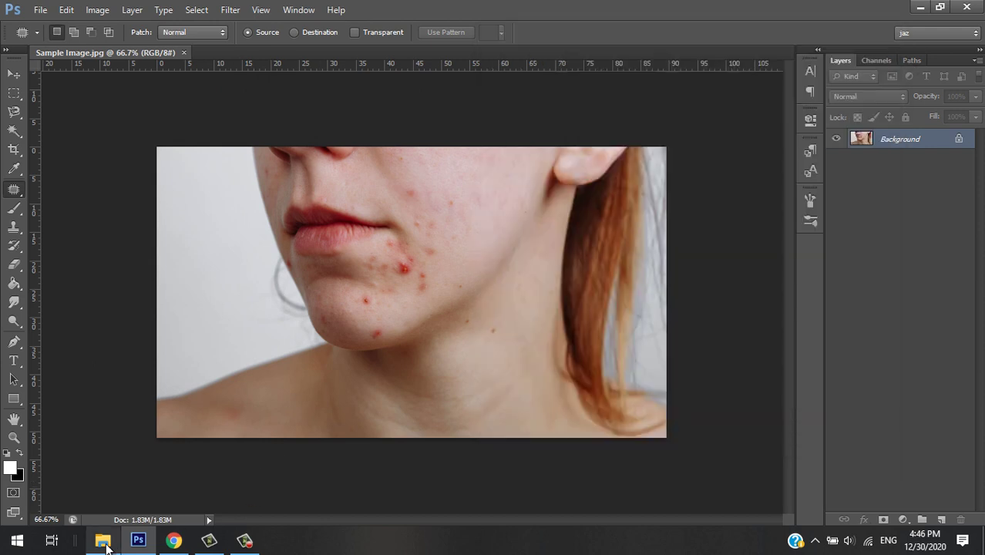
left_click(103, 539)
left_click(640, 187)
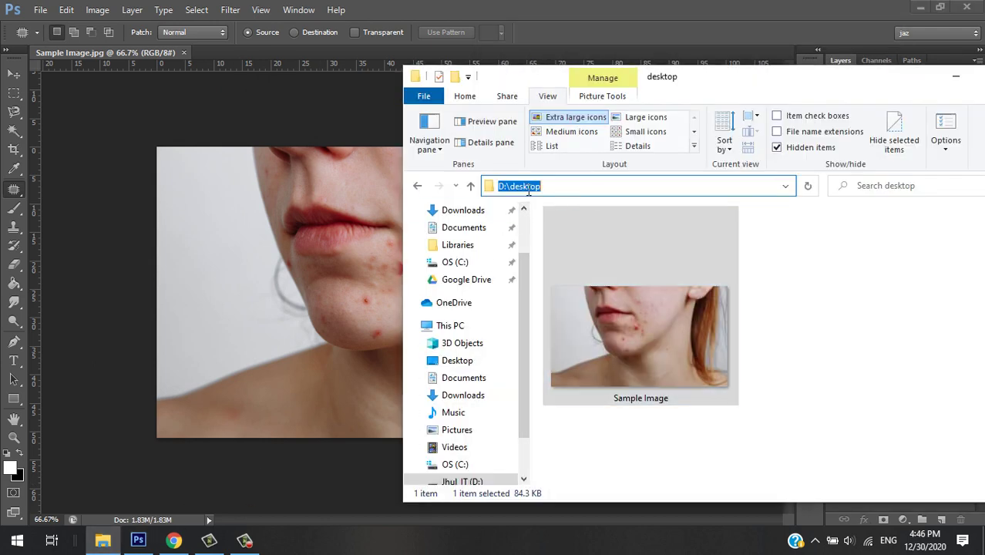
left_click(759, 327)
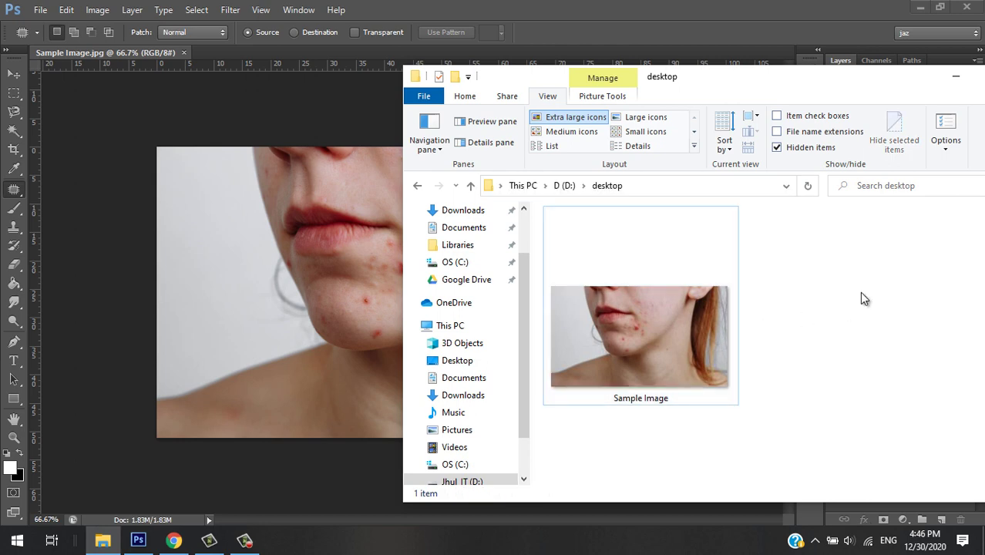
left_click(956, 75)
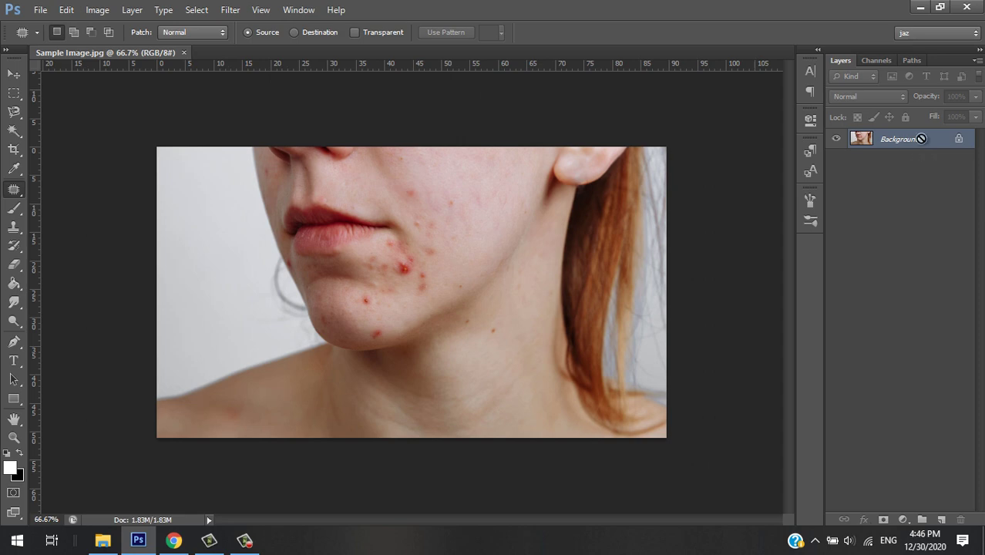
Step: Duplicate the Background layer twice with Ctrl+J
key("ctrl+j")
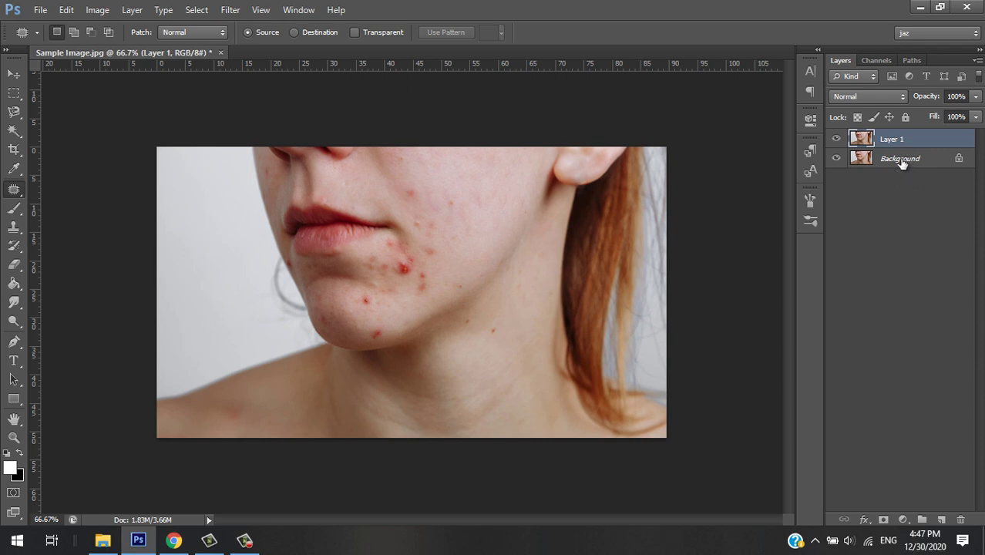
double_click(900, 158)
left_click(844, 117)
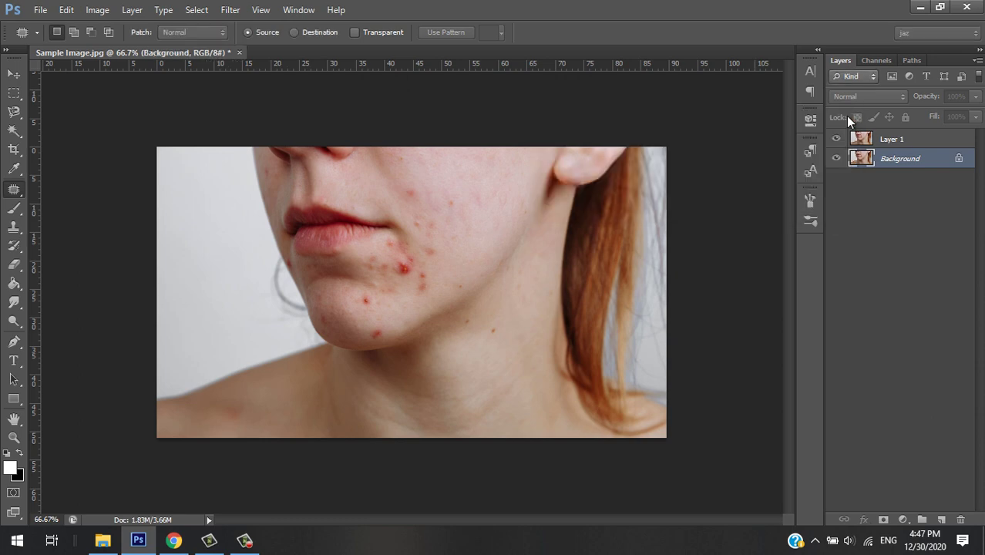
key("ctrl+j")
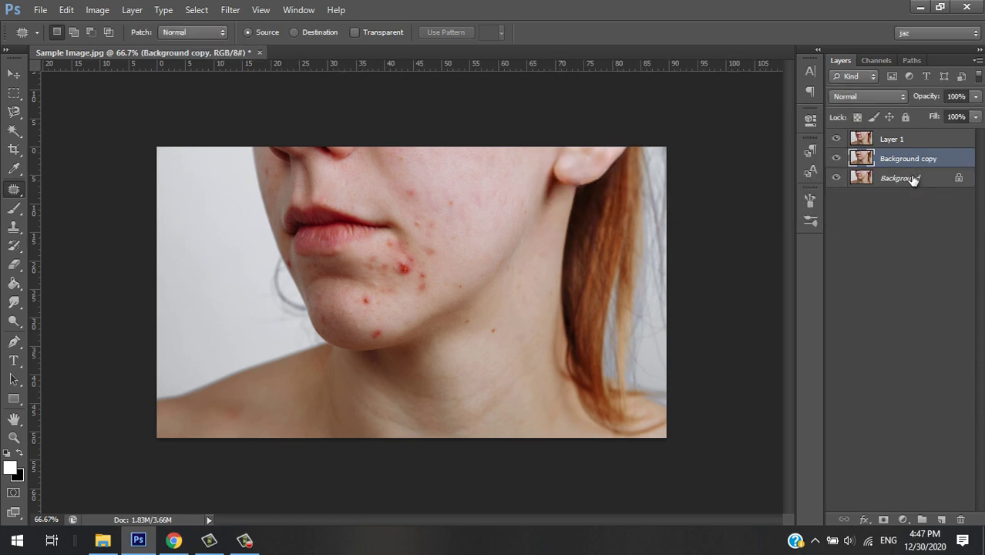
Step: Rename the two copies 'before' and 'after', with 'after' on top
double_click(896, 158)
key("BackSpace")
type("bg")
key("BackSpace")
type("efore")
key("Return")
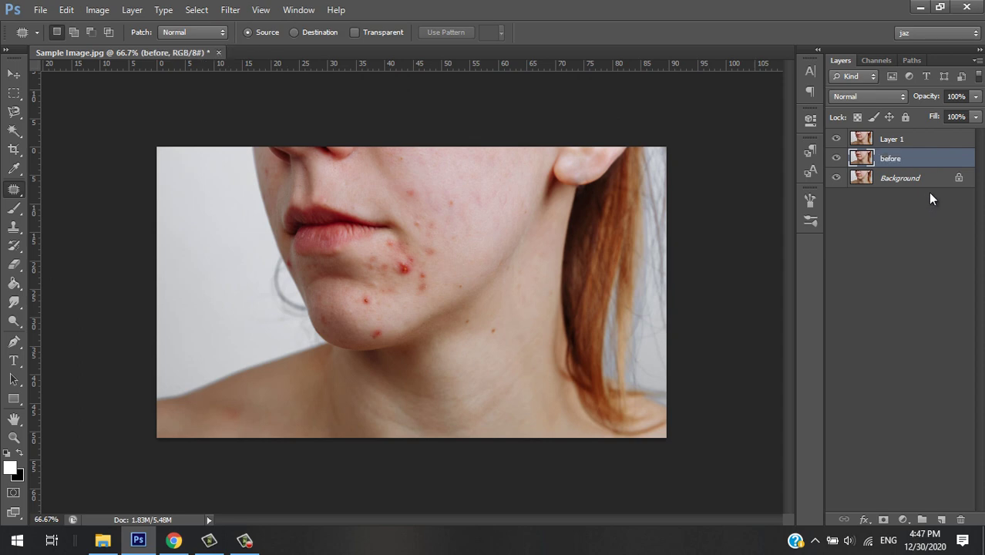
double_click(891, 139)
type("af")
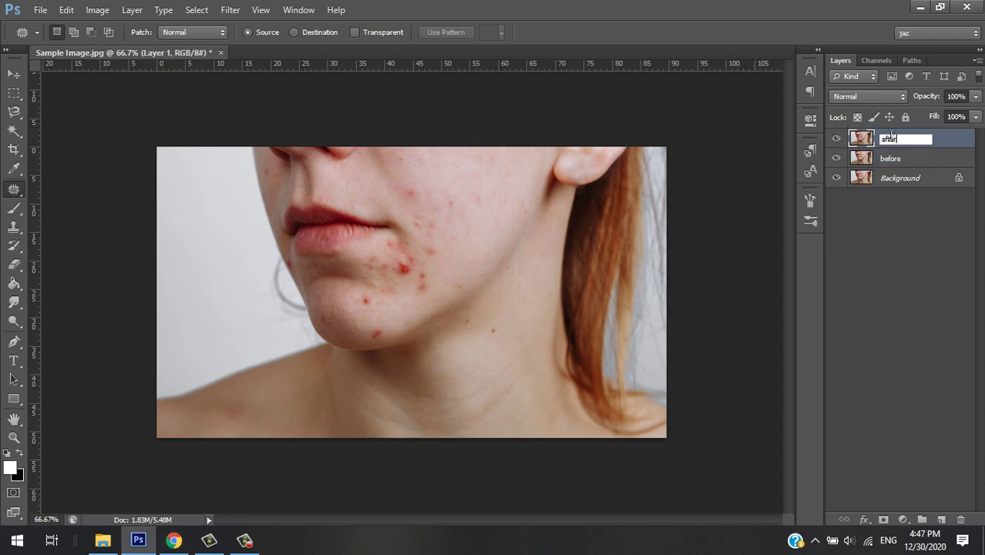
type("ter")
key("Return")
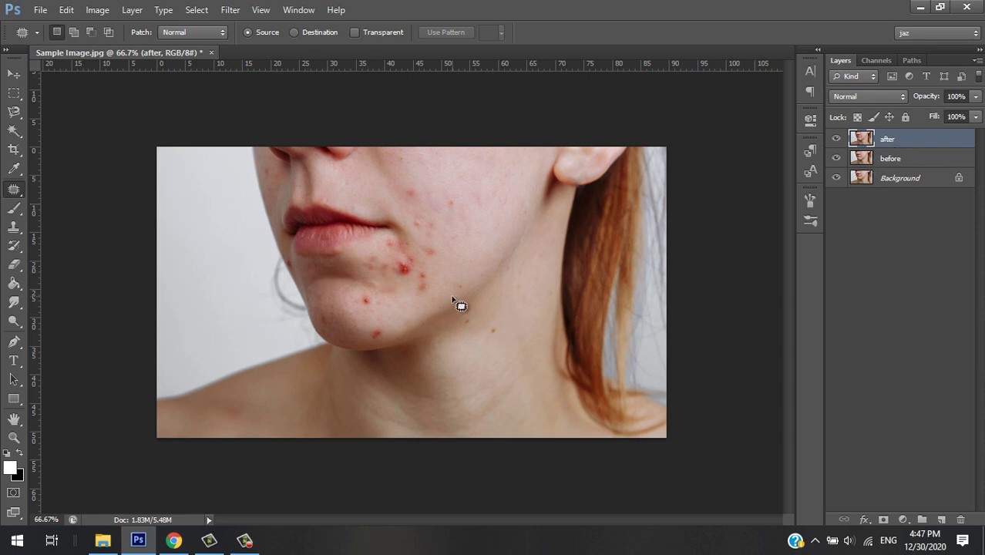
Step: Zoom to about 200% on the chin acne and bring up the healing tools flyout
key("ctrl+plus")
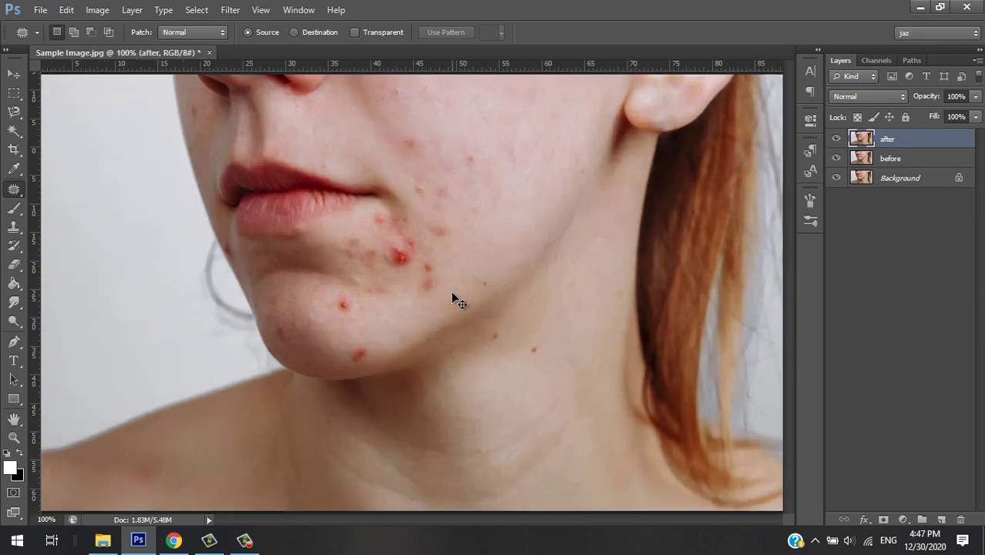
key("ctrl+minus")
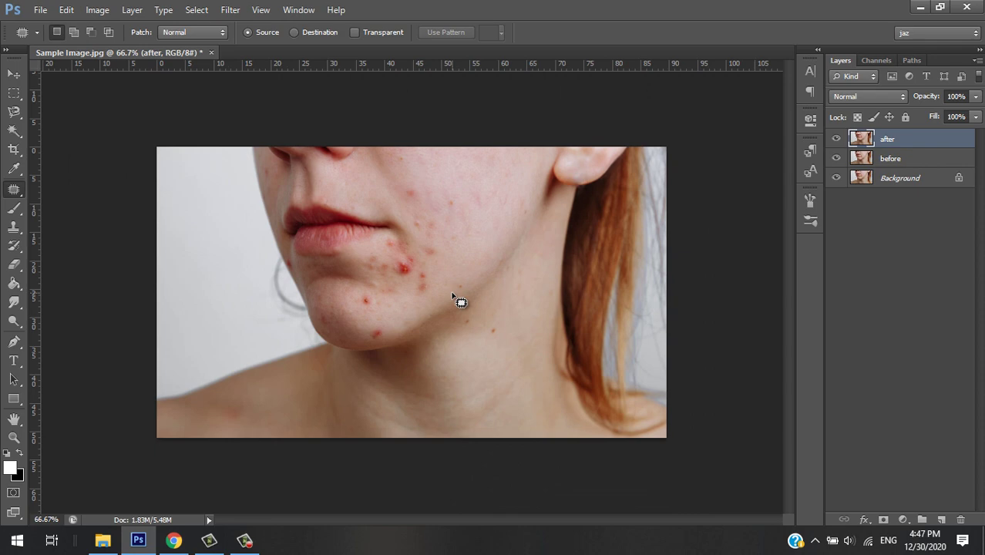
key("ctrl+plus")
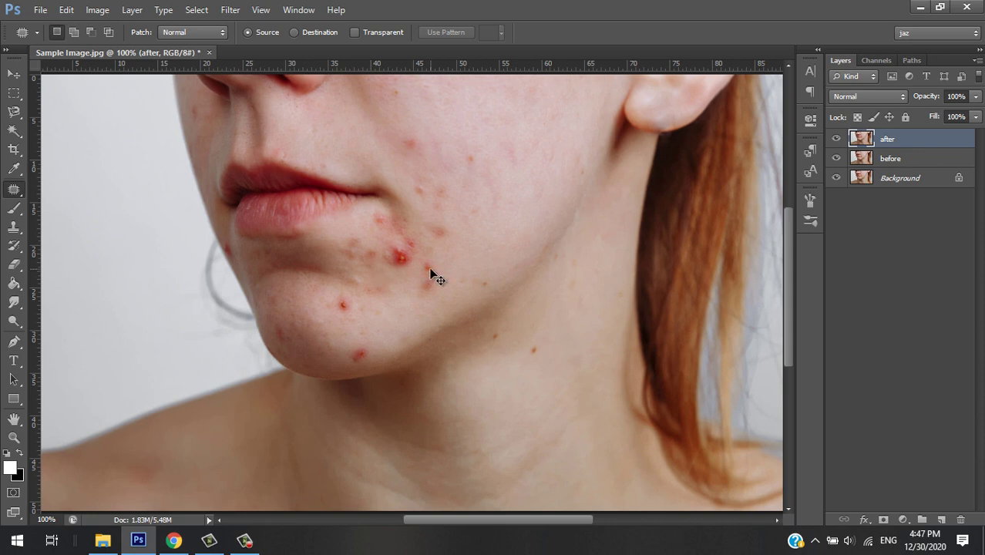
key("ctrl+plus")
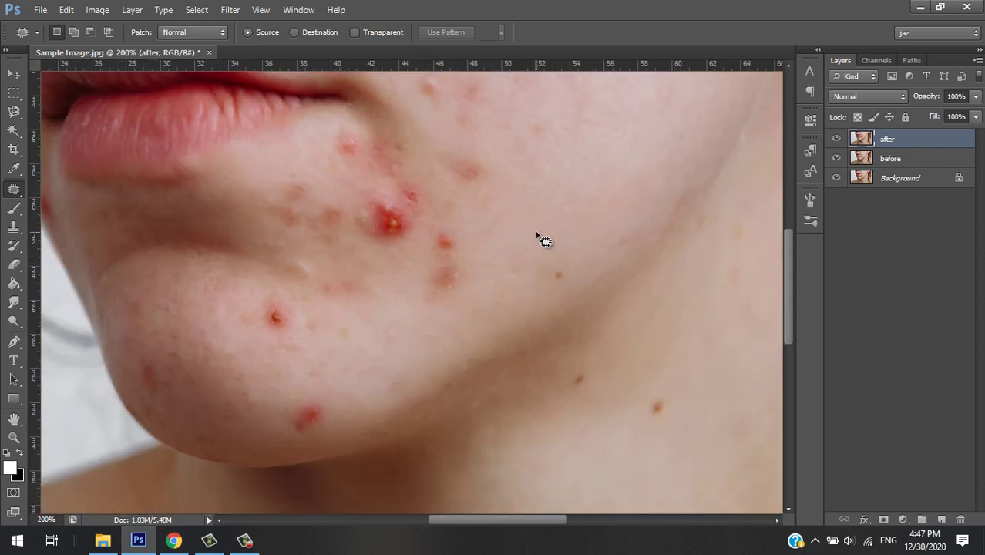
scroll(549, 223, "up", 3)
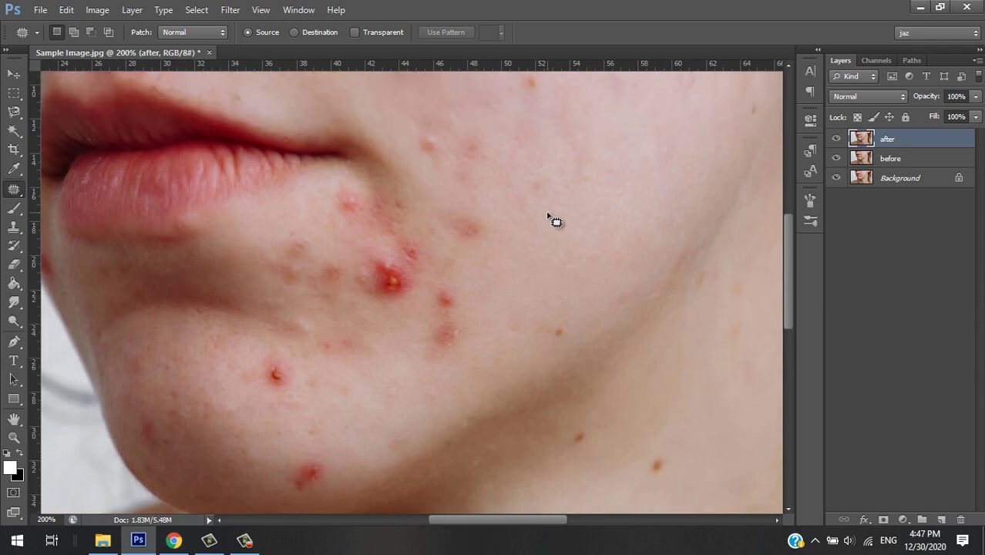
scroll(550, 223, "down", 3)
scroll(549, 223, "up", 3)
scroll(409, 330, "down", 2)
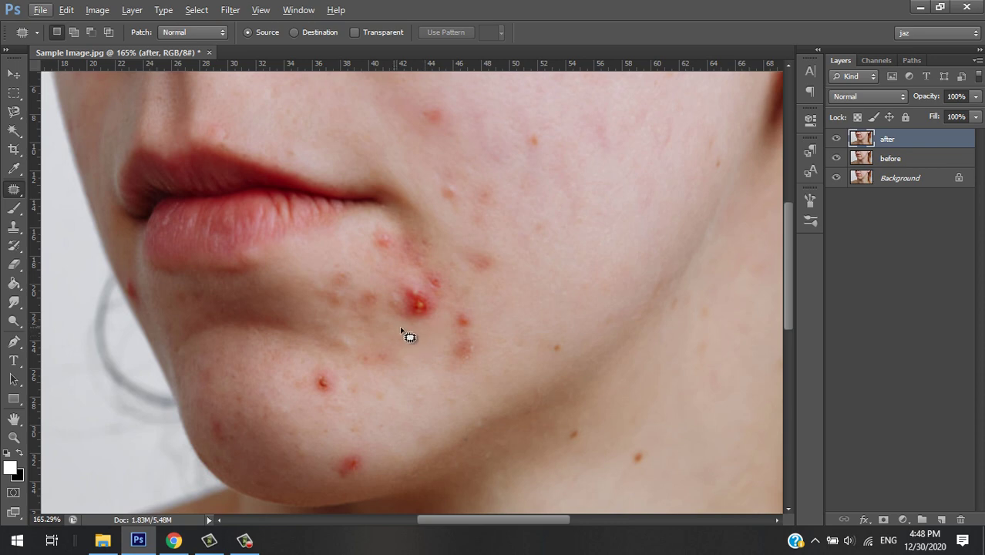
right_click(14, 192)
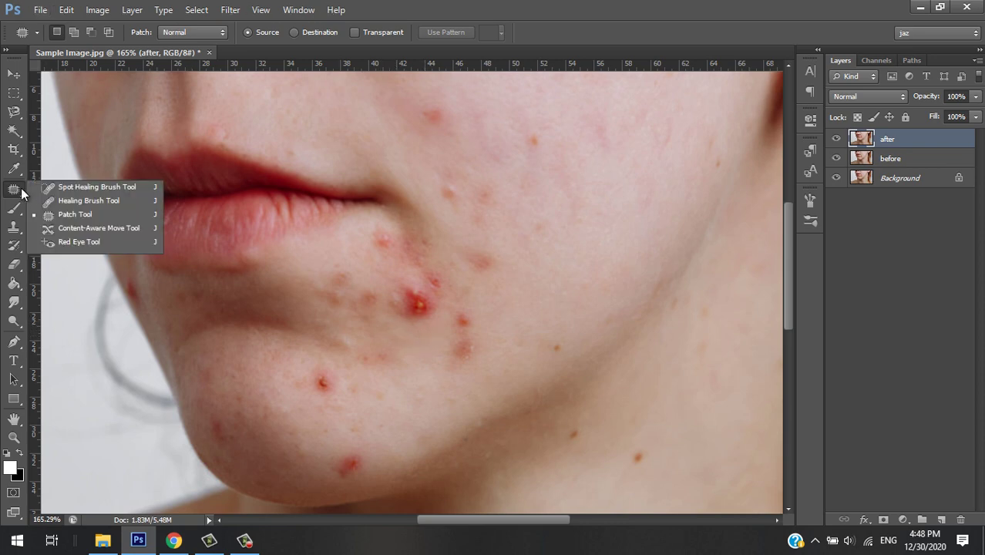
Step: Patch the large red pimple beside the mouth with clean cheek skin
left_click(72, 216)
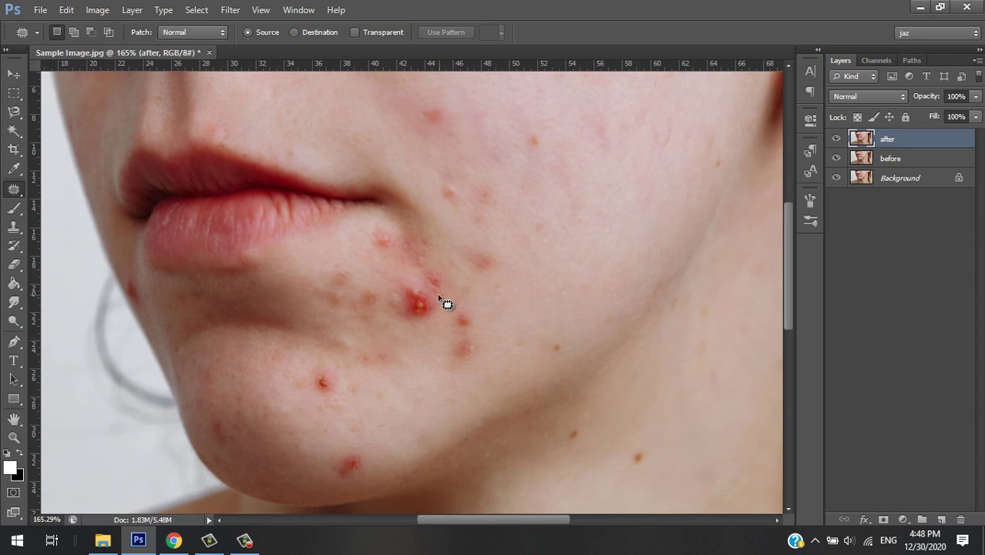
left_click_drag(437, 291, 420, 278)
left_click(469, 309)
mouse_move(408, 276)
left_mouse_down()
mouse_move(394, 288)
mouse_move(404, 320)
mouse_move(430, 319)
mouse_move(440, 296)
left_mouse_up()
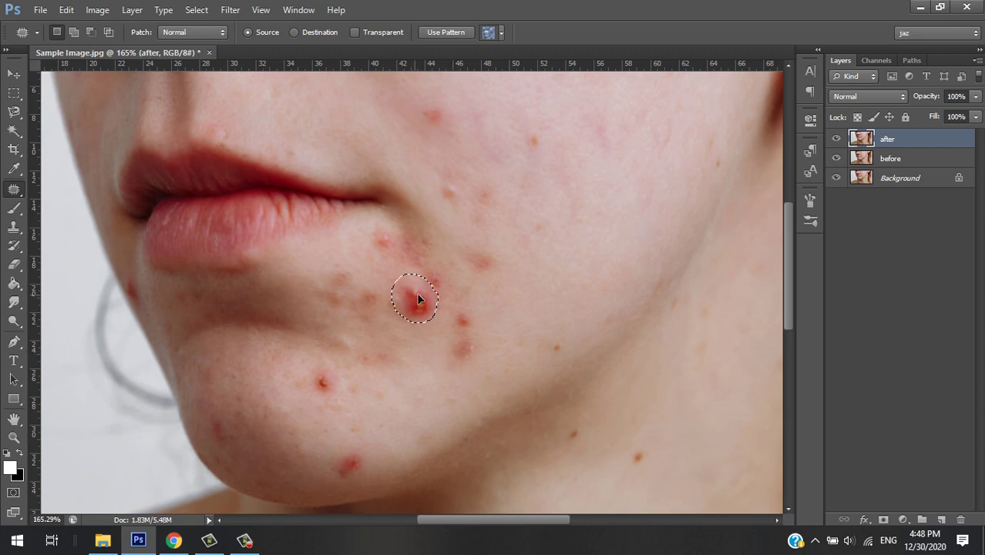
left_click_drag(449, 299, 570, 274)
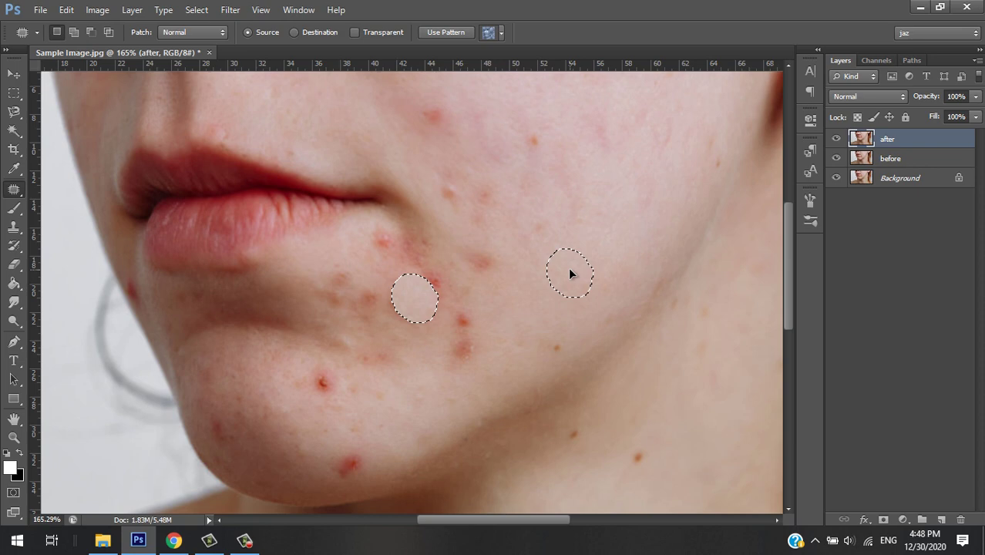
mouse_move(569, 266)
left_mouse_down()
mouse_move(455, 291)
mouse_move(549, 273)
mouse_move(574, 257)
left_mouse_up()
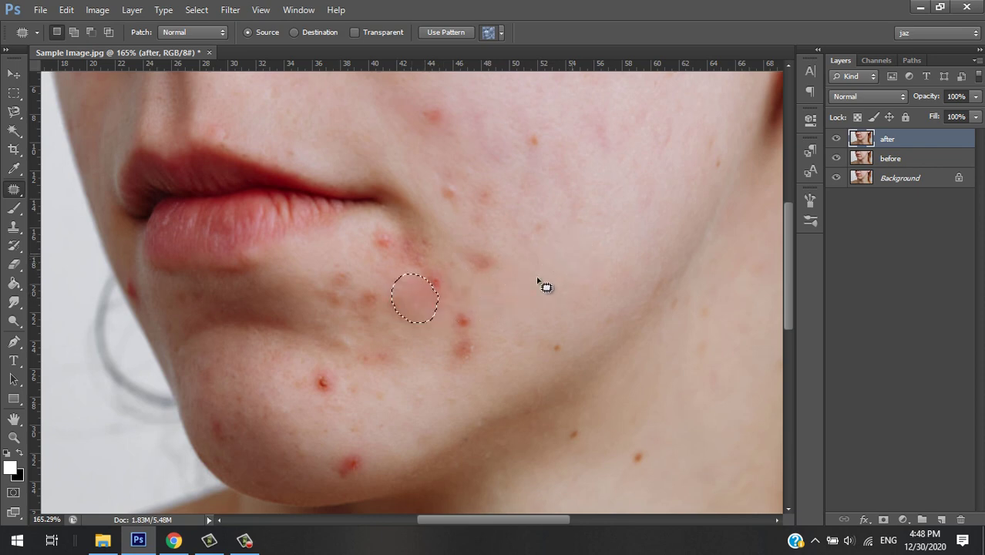
key("ctrl+d")
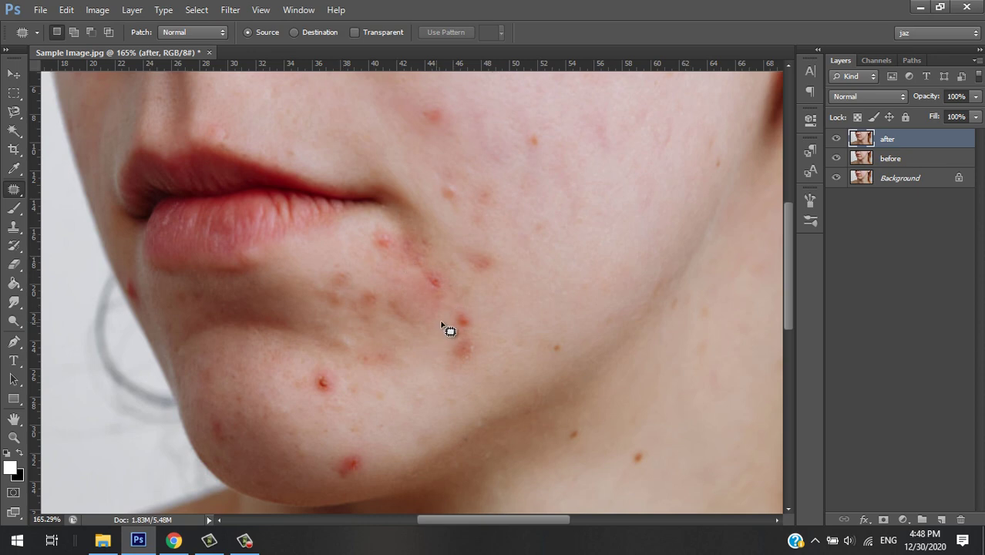
key("ctrl+z")
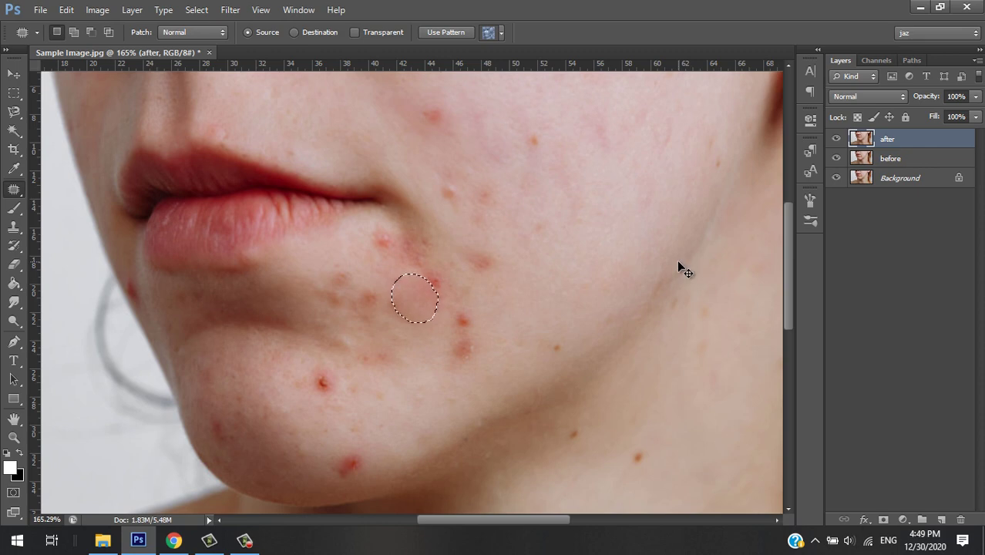
key("ctrl+d")
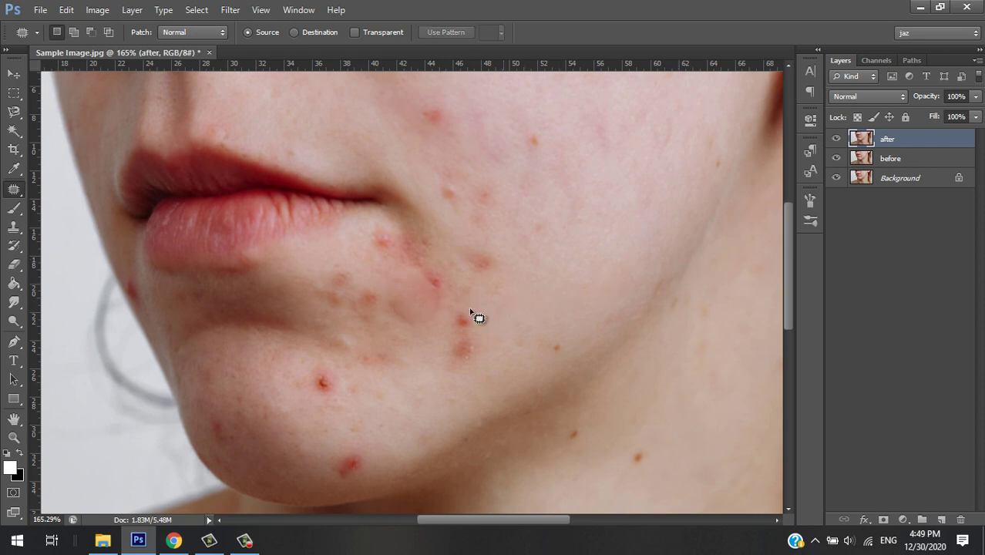
Step: Patch two more blemishes near the mouth corner and cheek with clean skin
scroll(469, 319, "down", 3)
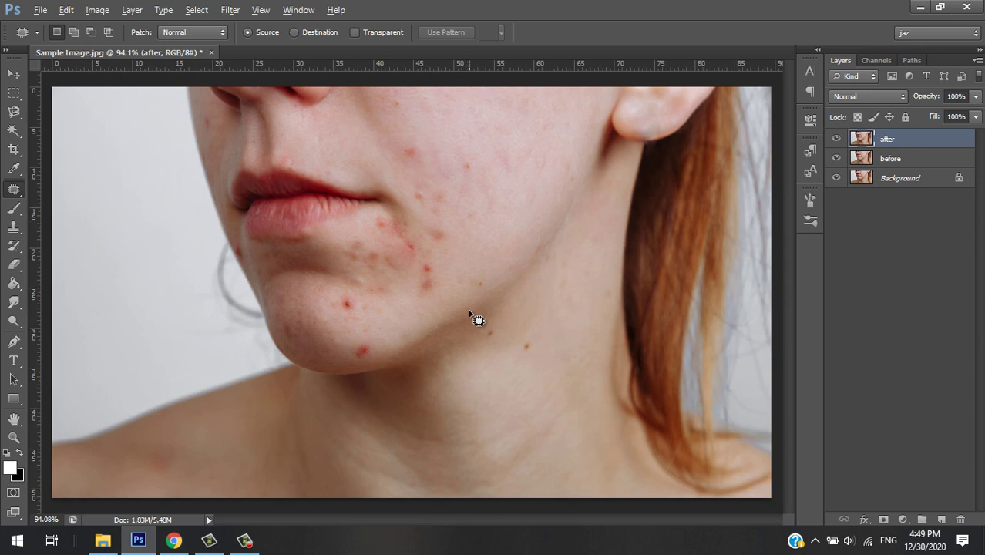
scroll(470, 314, "up", 1)
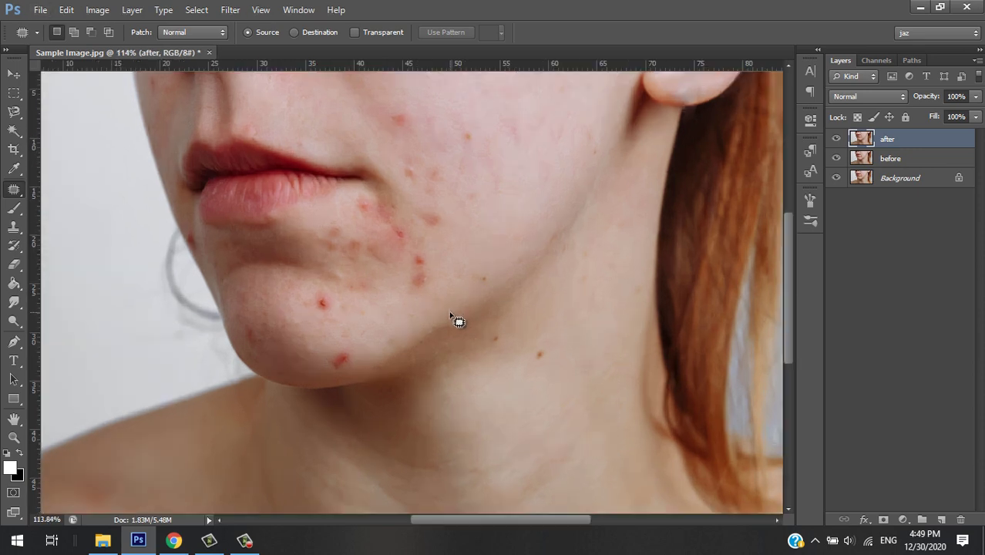
scroll(469, 248, "down", 1)
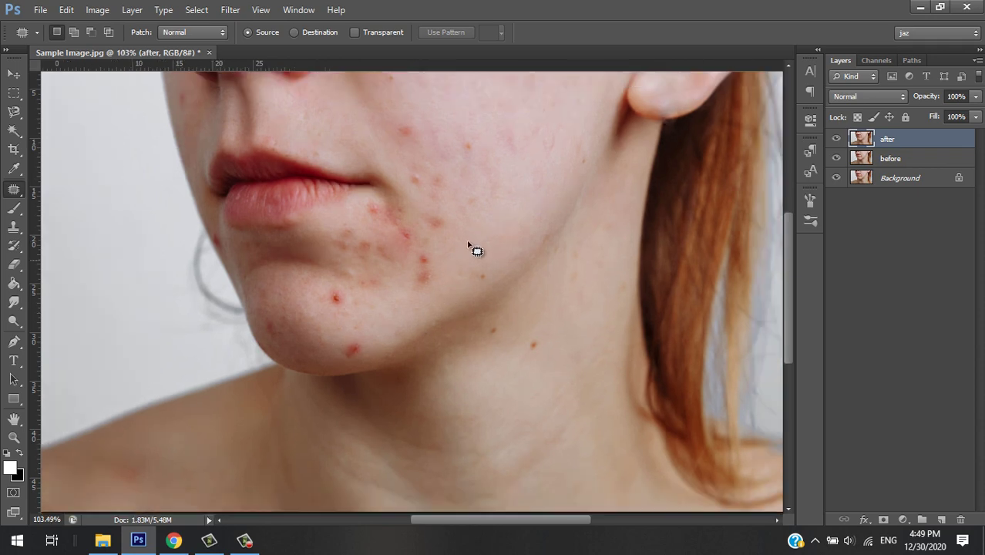
scroll(417, 271, "up", 3)
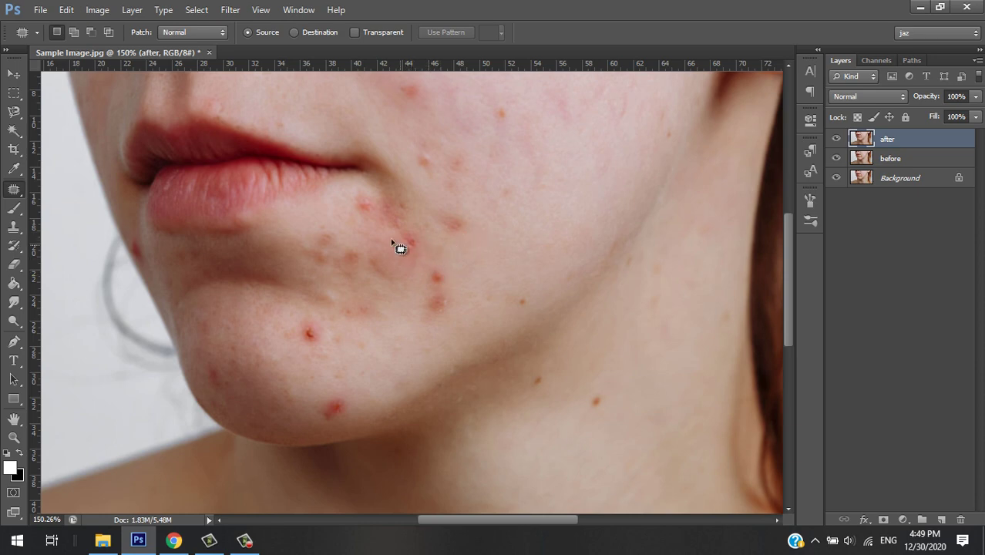
right_click(13, 190)
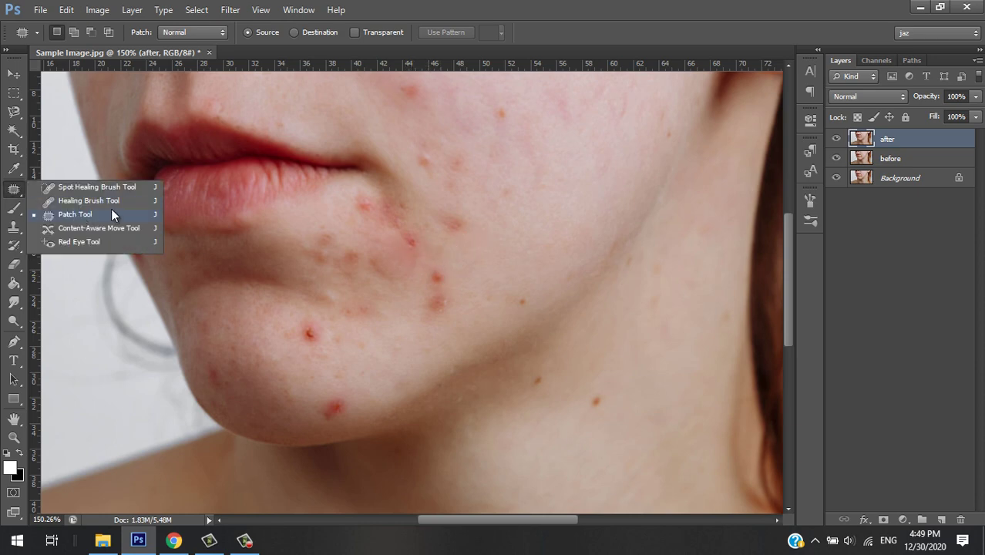
mouse_move(425, 238)
left_mouse_down()
mouse_move(413, 253)
mouse_move(424, 249)
left_mouse_up()
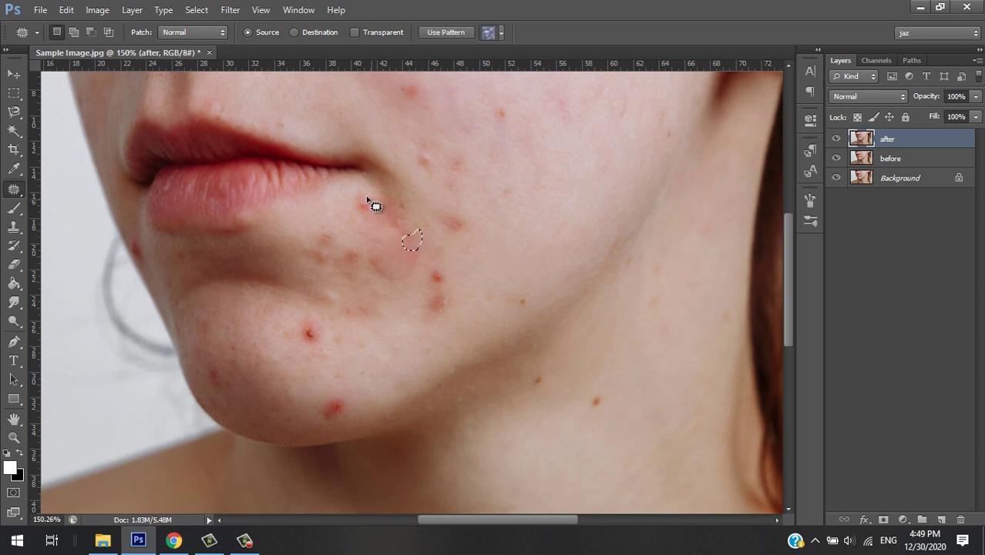
mouse_move(373, 205)
left_mouse_down()
mouse_move(363, 220)
mouse_move(373, 210)
left_mouse_up()
left_click_drag(525, 202, 536, 205)
key("ctrl+d")
mouse_move(143, 263)
left_mouse_down()
mouse_move(157, 257)
mouse_move(136, 252)
mouse_move(119, 211)
left_mouse_up()
key("ctrl+d")
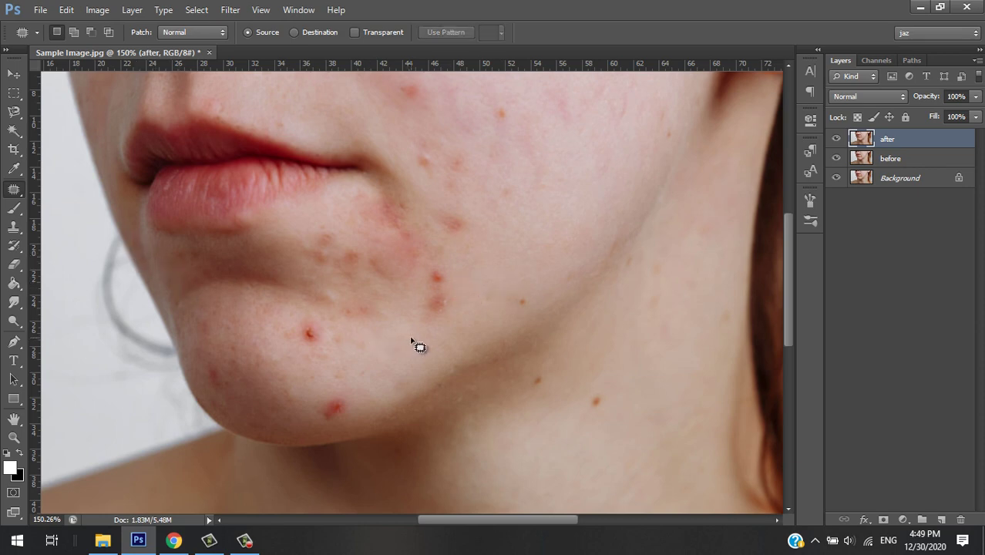
Step: Switch to the Spot Healing Brush at size 25 and heal the red chin blemish
right_click(16, 191)
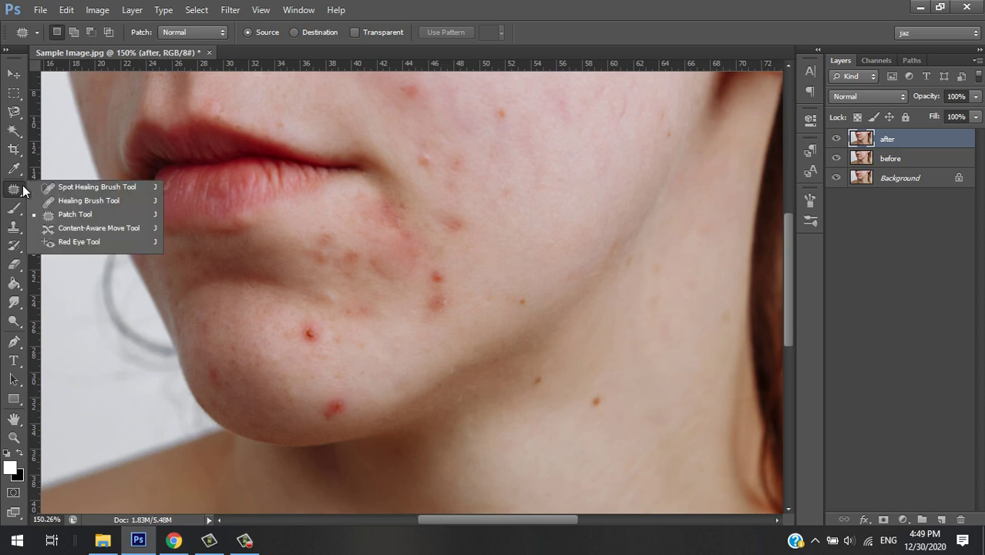
left_click(99, 188)
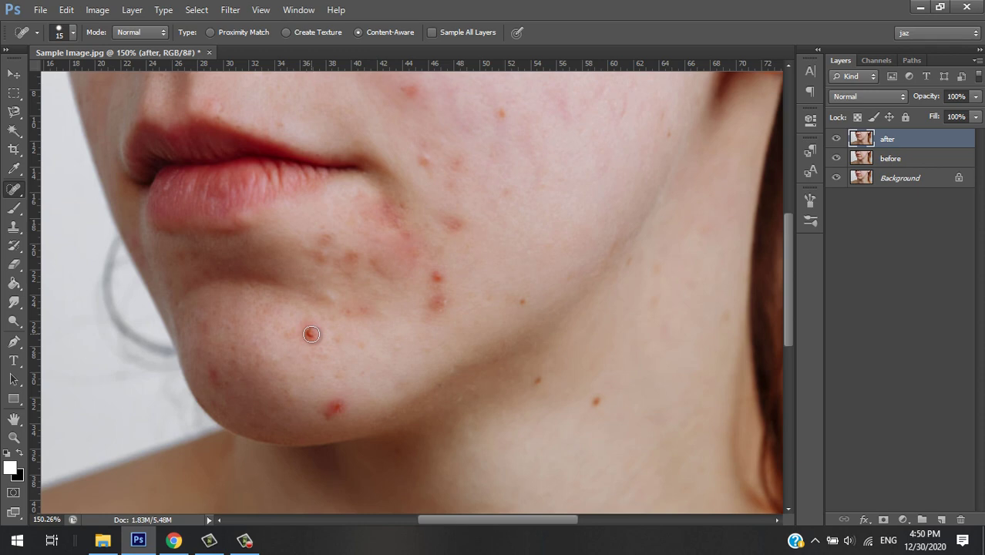
key("bracketright")
key("bracketright")
key("bracketright")
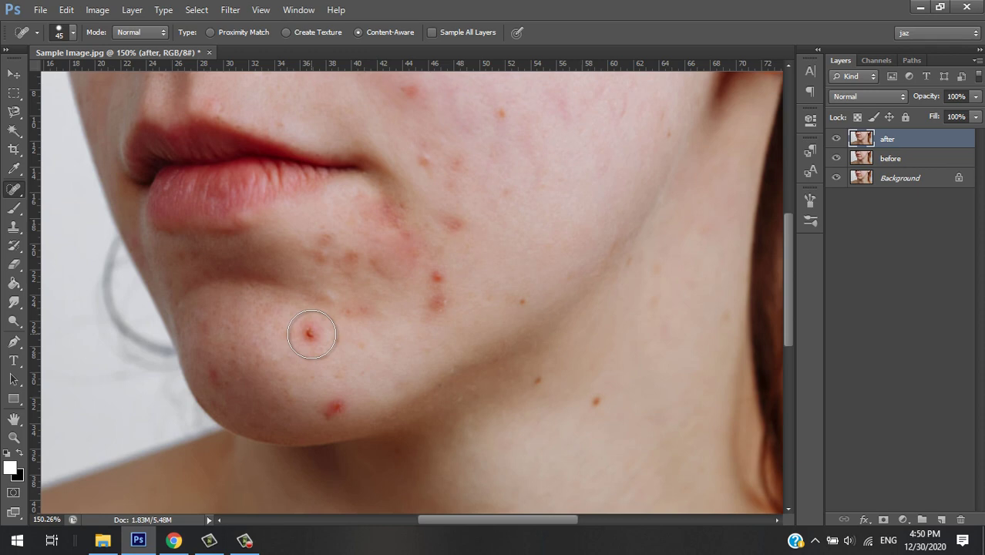
key("bracketleft")
key("bracketleft")
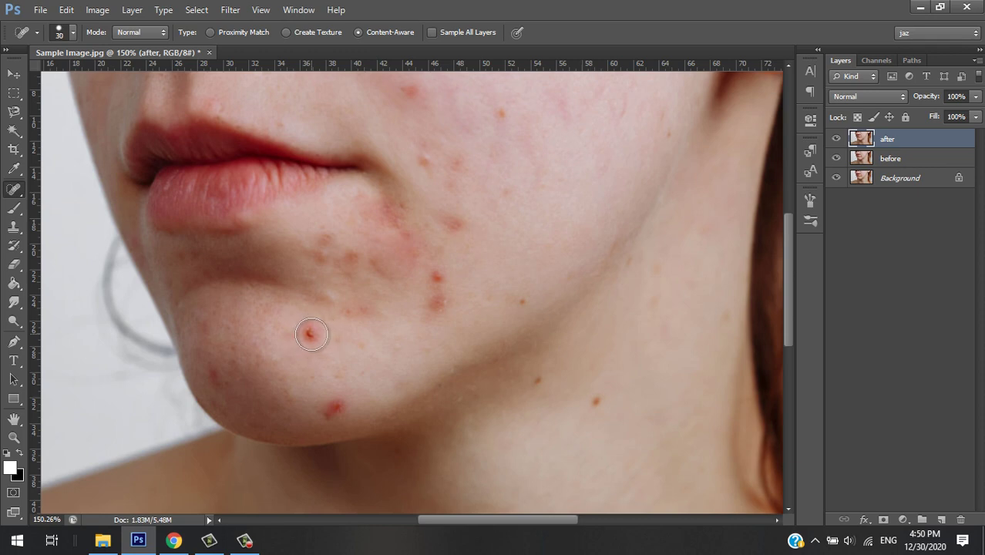
key("bracketleft")
left_click(308, 333)
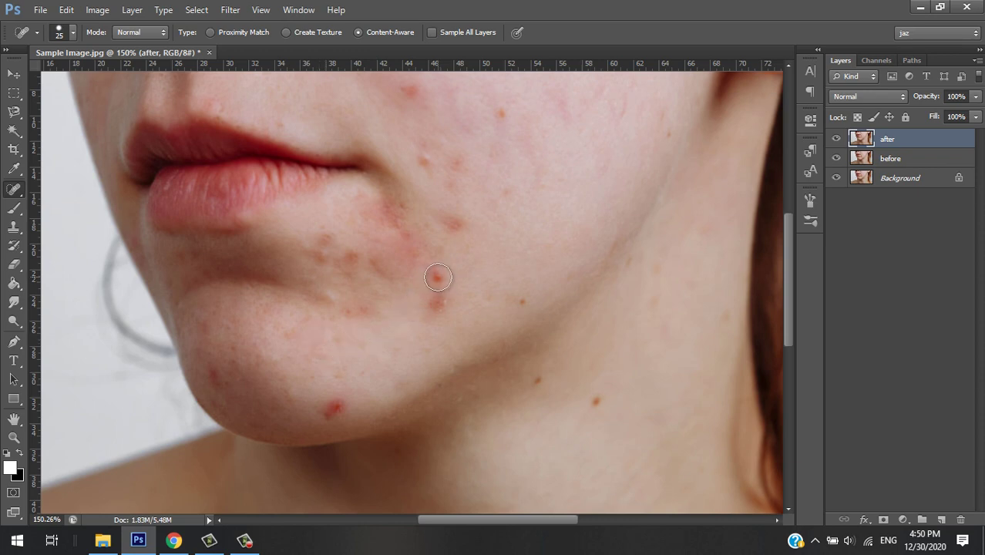
Step: Spot-heal the small red spots across the cheek and near the lip
left_click(438, 277)
left_click(437, 302)
left_click(456, 229)
left_click(430, 210)
left_click(429, 173)
left_click(425, 163)
left_click(435, 126)
scroll(463, 162, "up", 3)
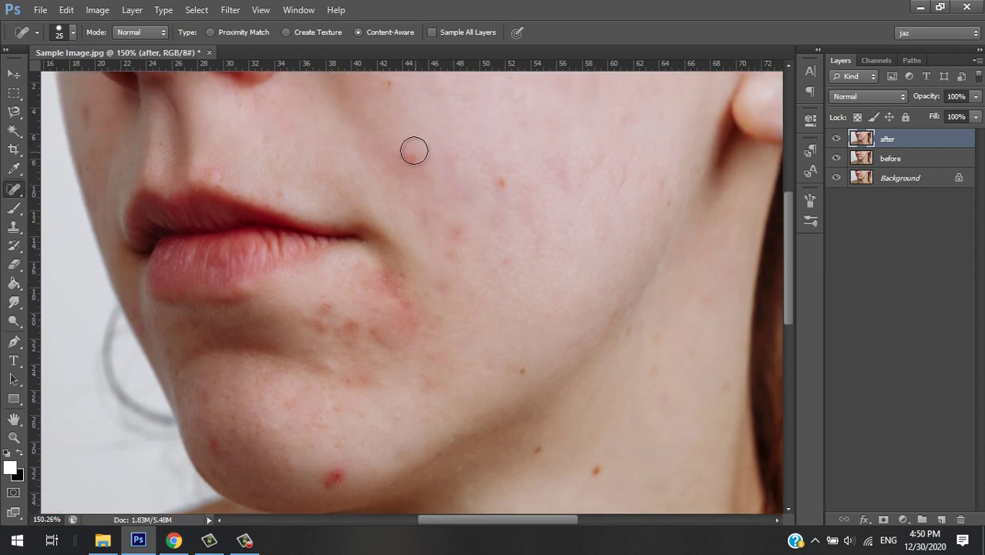
left_click(506, 190)
left_click(457, 231)
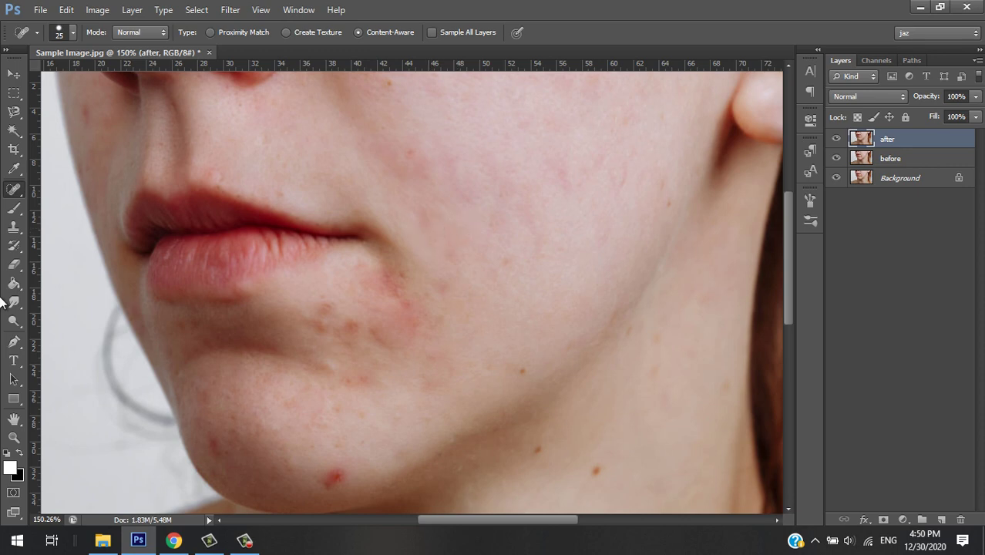
Step: Spot-heal the blemishes on the chin, below the lip corner and along the jawline
right_click(14, 188)
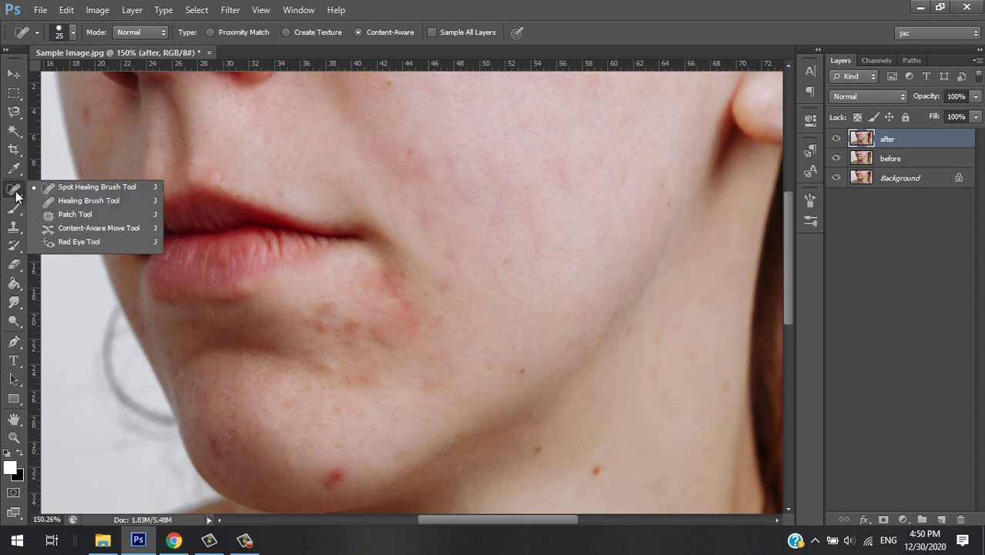
left_click(85, 188)
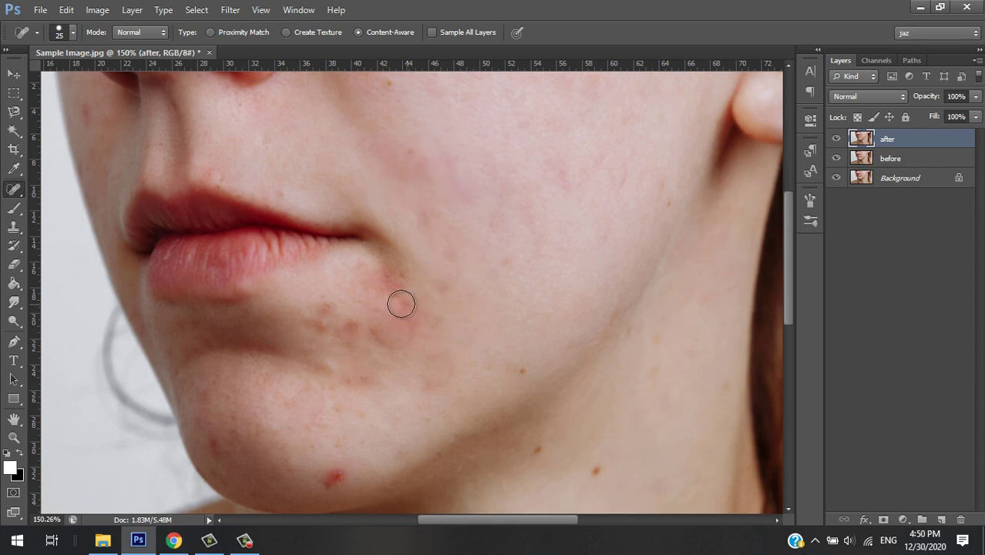
left_click(319, 323)
left_click(327, 307)
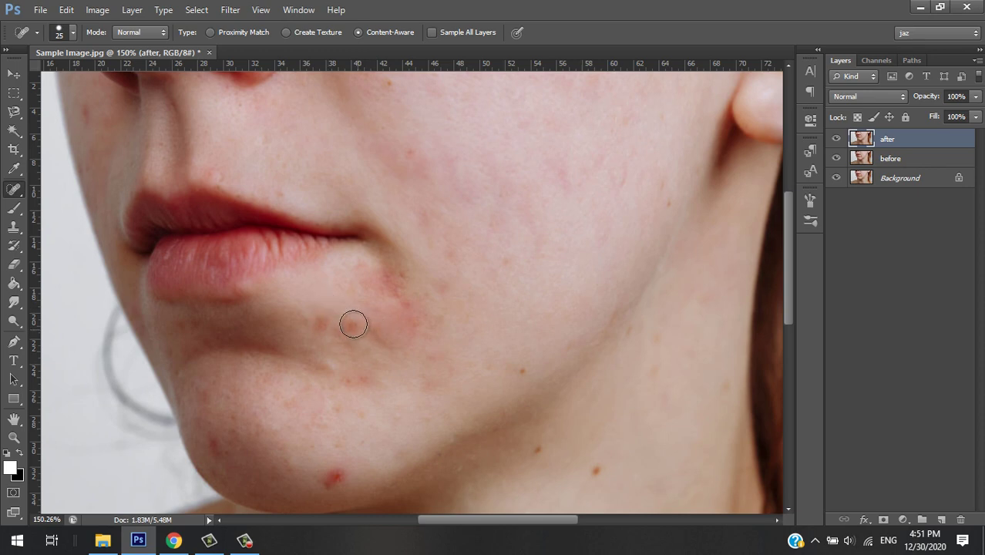
left_click(320, 325)
left_click(336, 475)
left_click(217, 449)
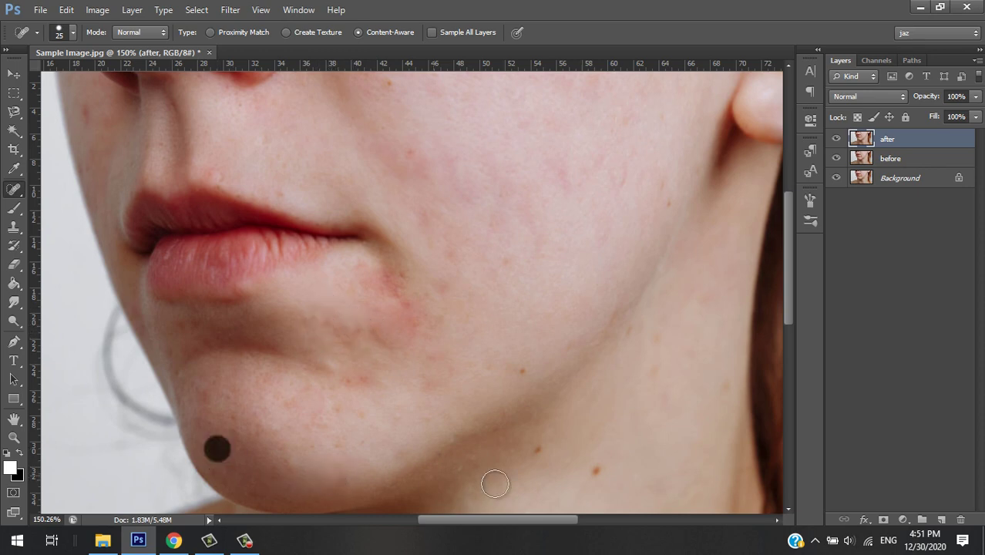
left_click(536, 453)
left_click(596, 471)
left_click(525, 378)
Step: Spot-heal the remaining red blemishes on the upper cheek, below the lip and chin
scroll(493, 231, "up", 2)
left_click(392, 121)
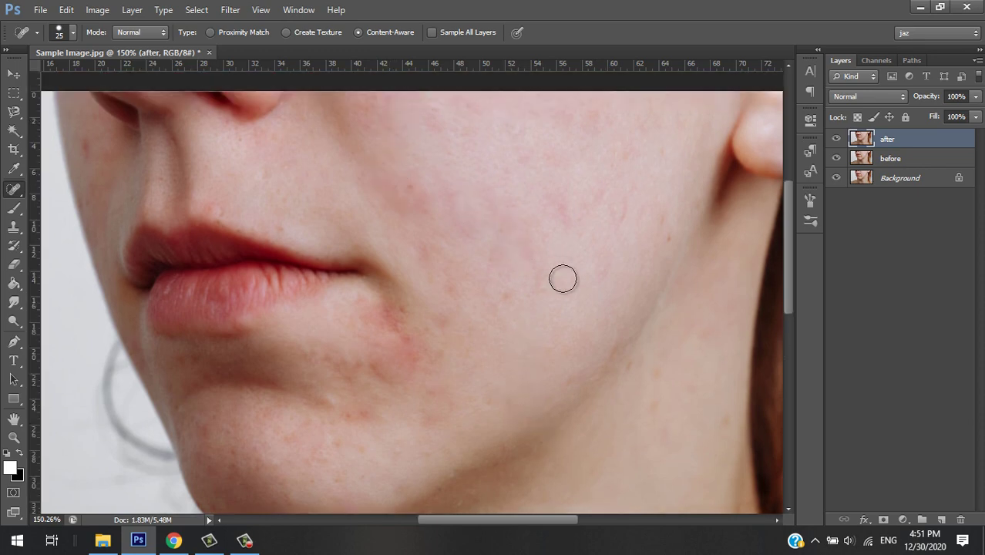
left_click(618, 212)
left_click(561, 206)
left_click(411, 190)
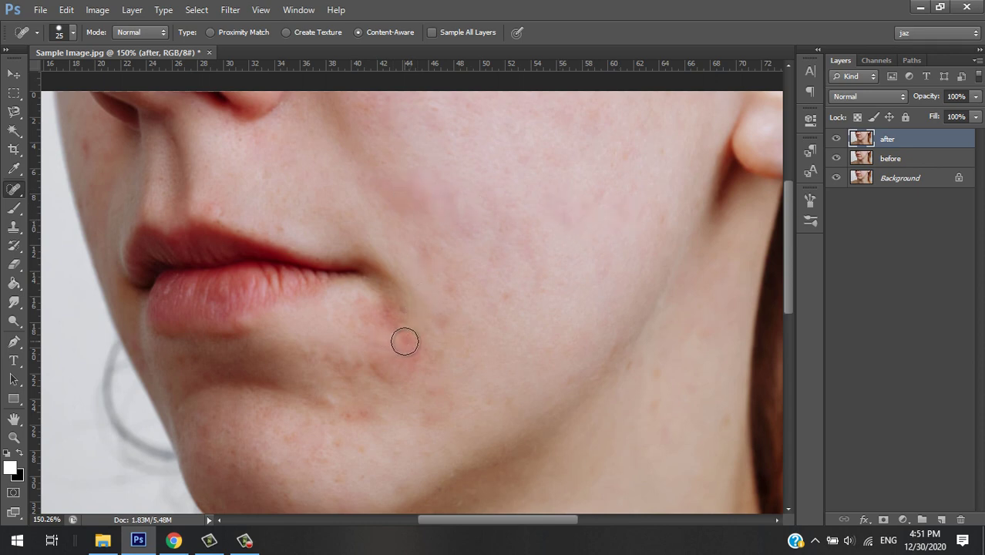
left_click(382, 377)
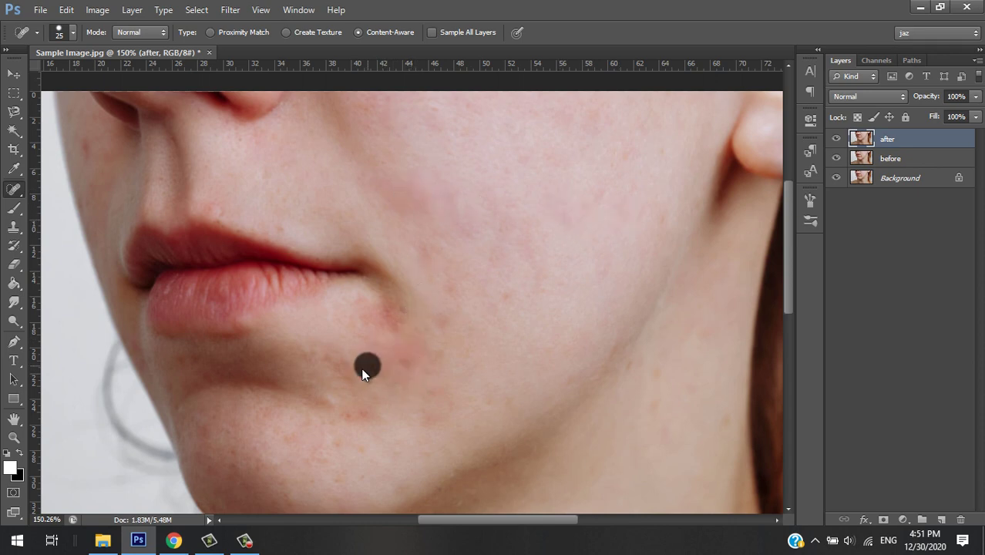
scroll(513, 396, "down", 1)
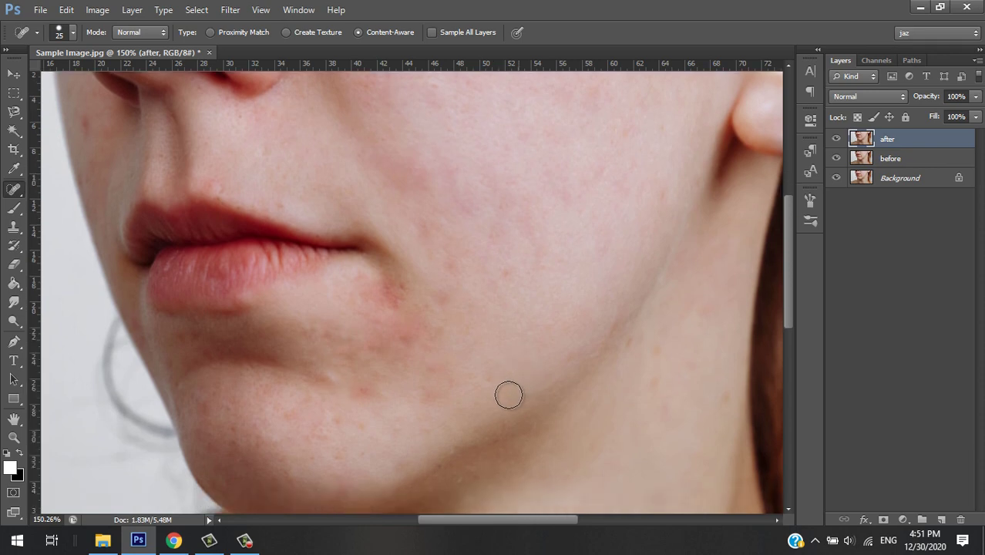
scroll(478, 417, "down", 3)
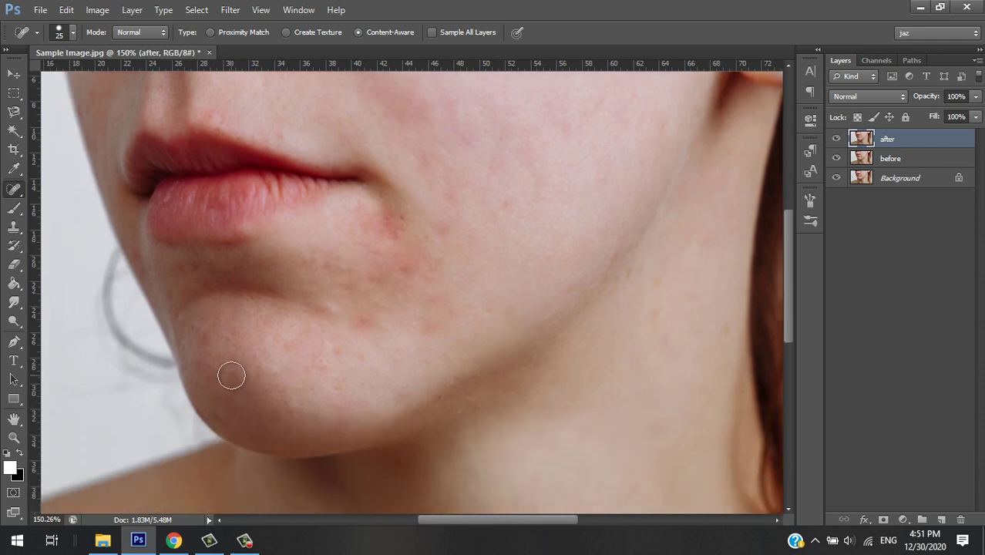
left_click(227, 334)
scroll(291, 352, "up", 1)
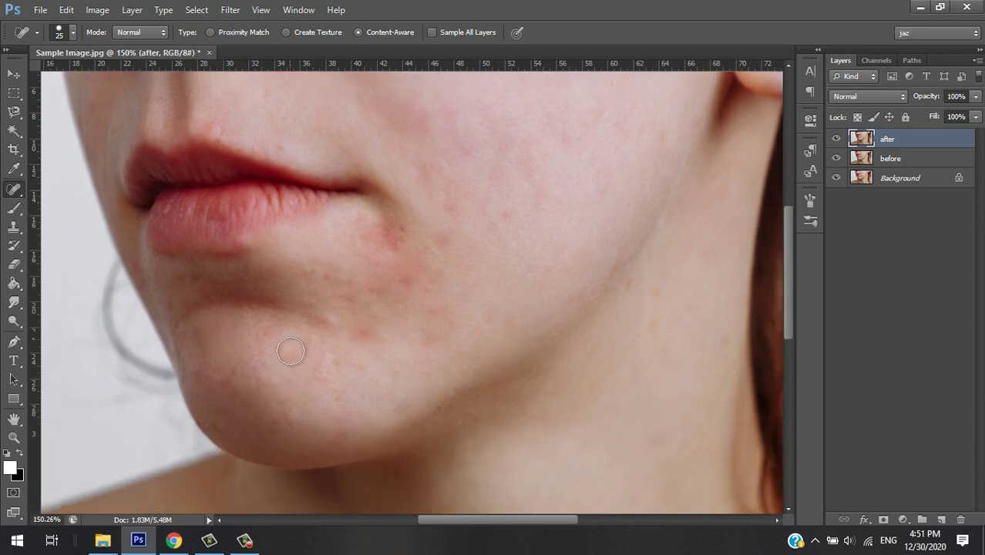
scroll(291, 351, "up", 4)
left_click(82, 170)
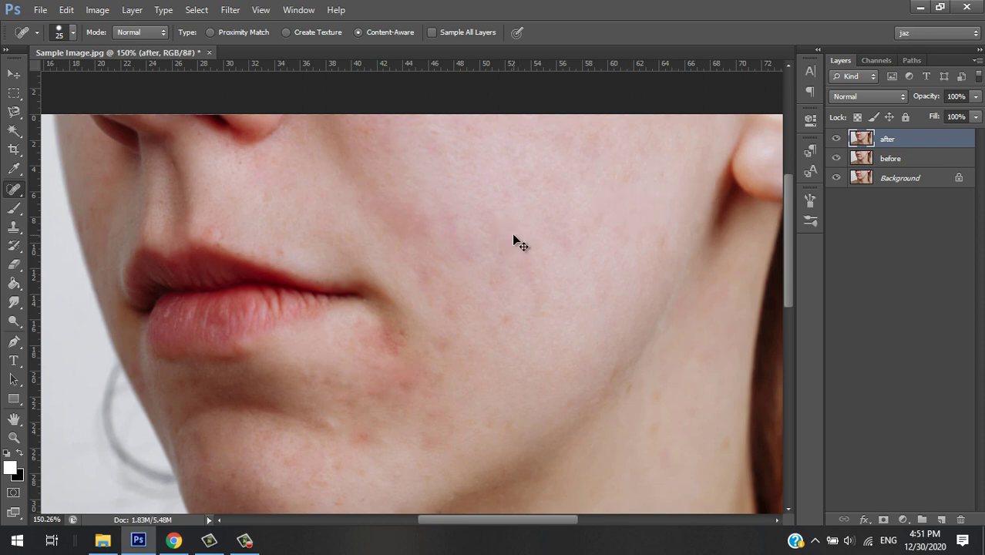
Step: Zoom to 100% and spot-heal the last five chin spots
key("ctrl+minus")
key("ctrl+minus")
key("ctrl+plus")
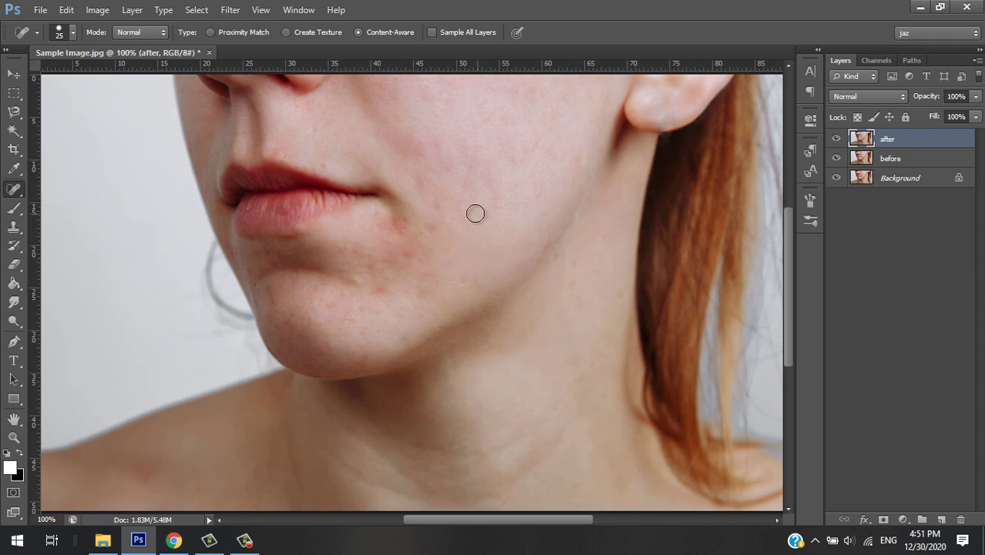
left_click(405, 221)
left_click(405, 255)
left_click(431, 256)
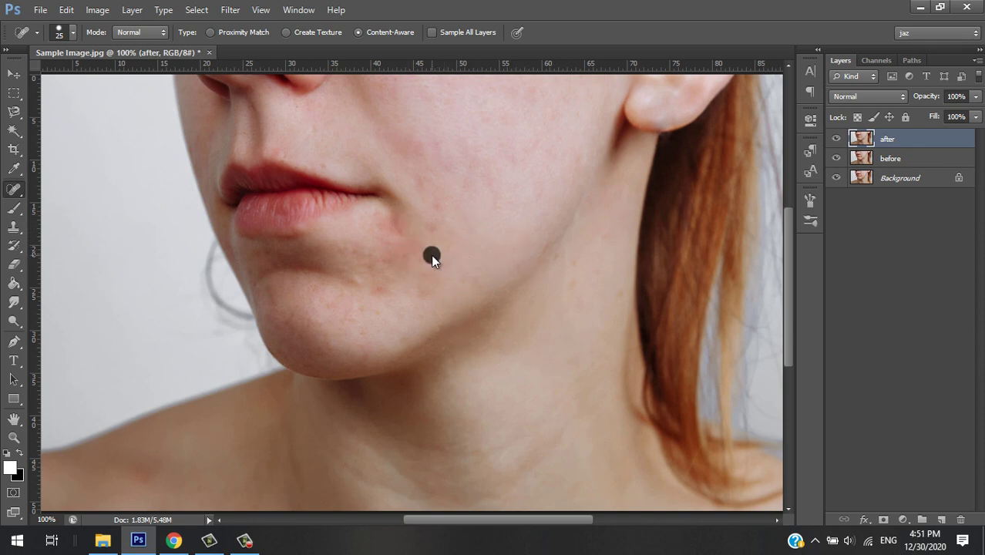
left_click(358, 277)
left_click(357, 256)
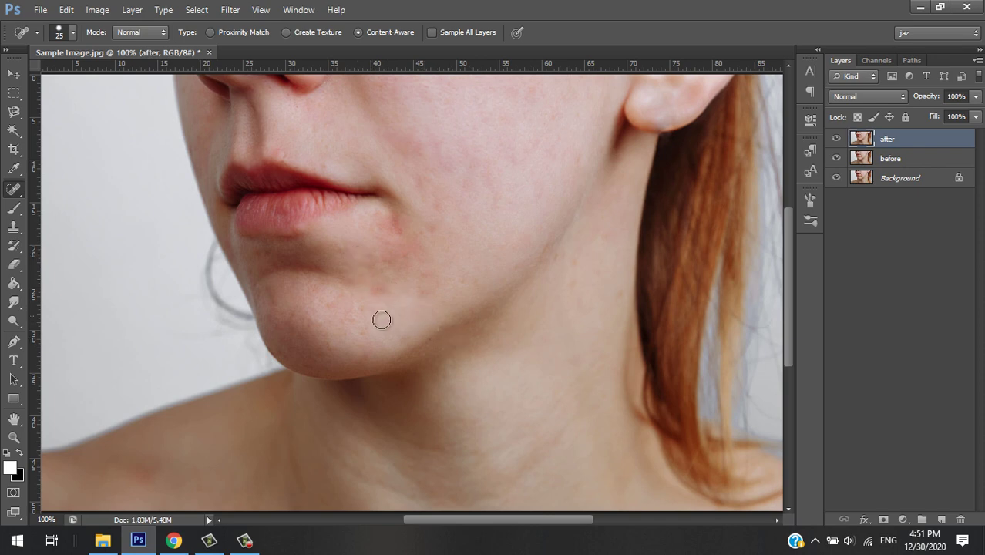
Step: Fit the image on screen and toggle the after layer to compare with the original
key("ctrl+minus")
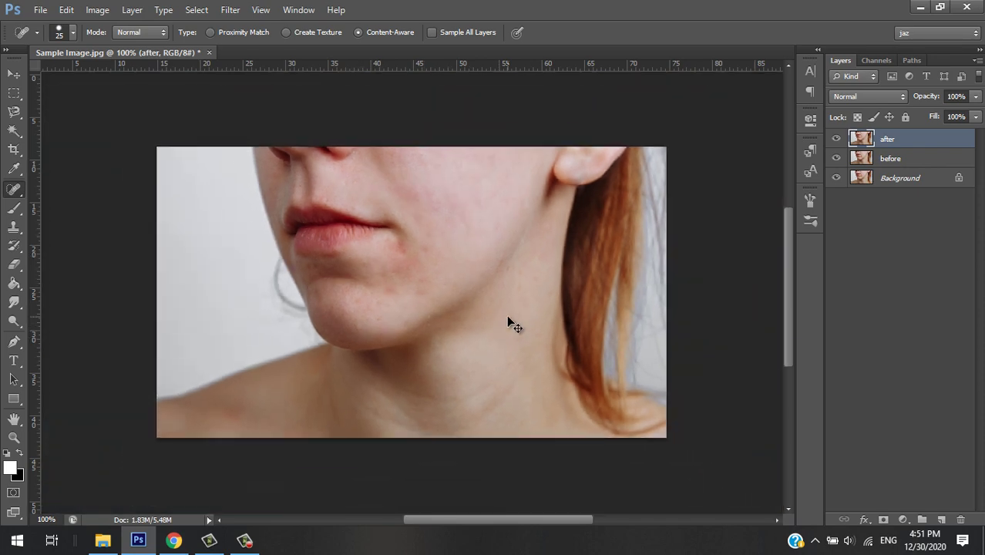
key("ctrl+0")
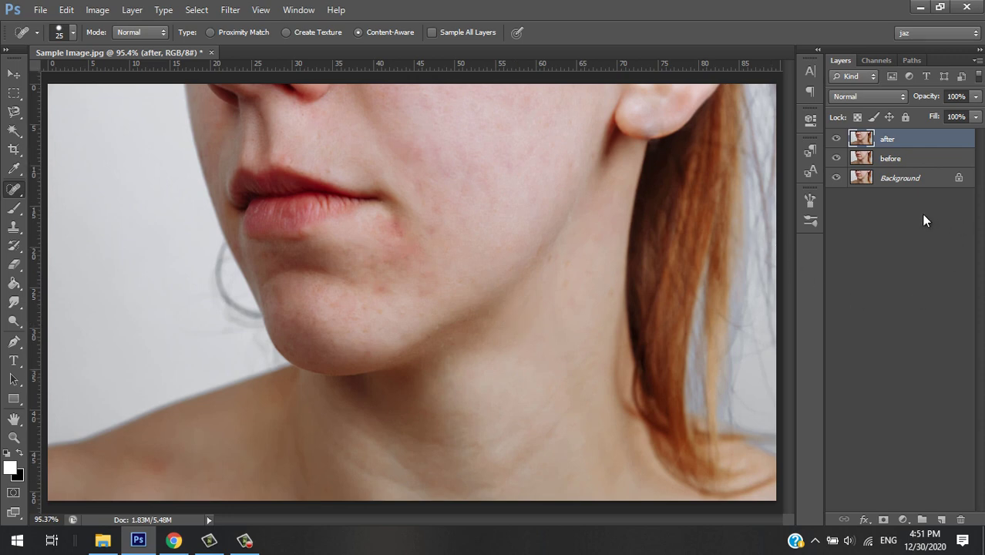
left_click(836, 139)
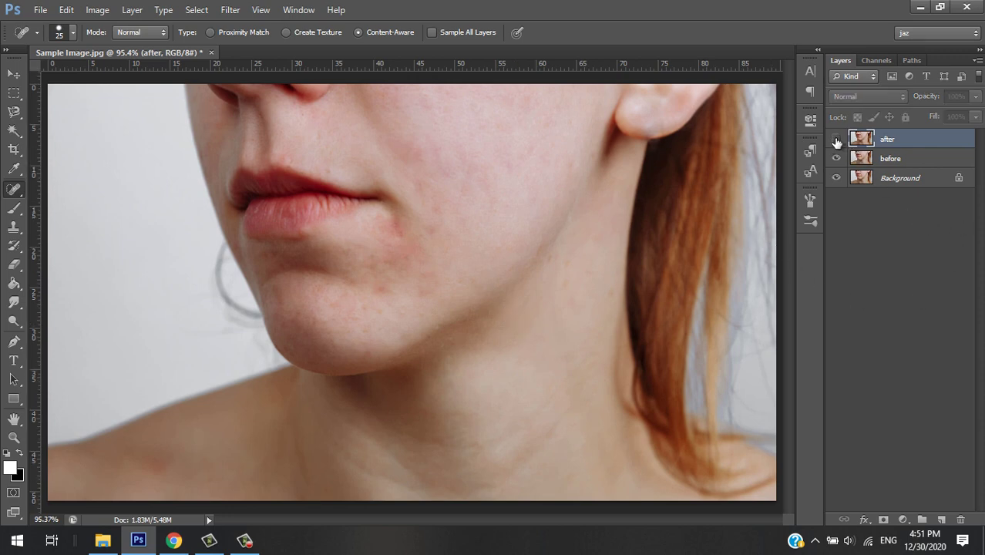
left_click(837, 140)
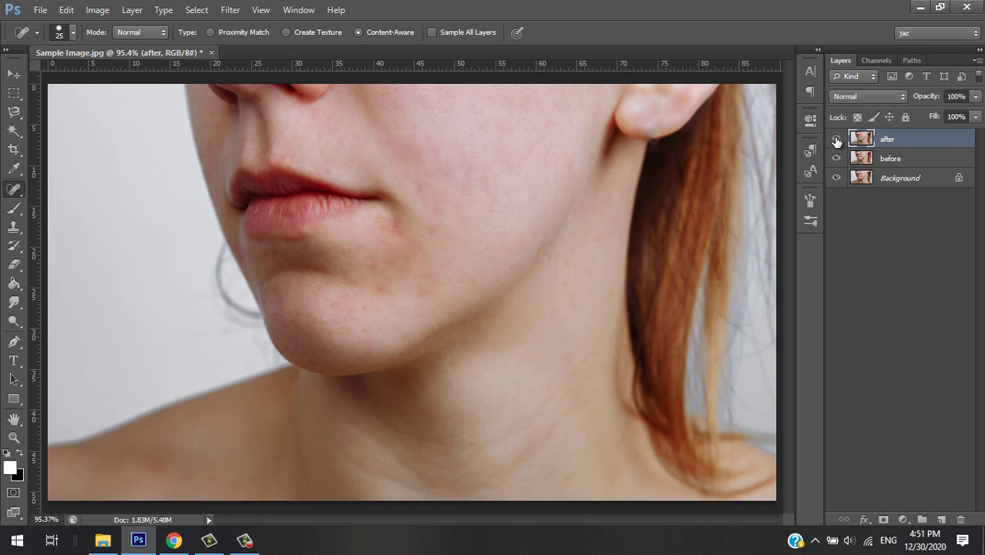
Step: Save As Sample Image.jpg in JPEG format to the desktop
left_click(40, 10)
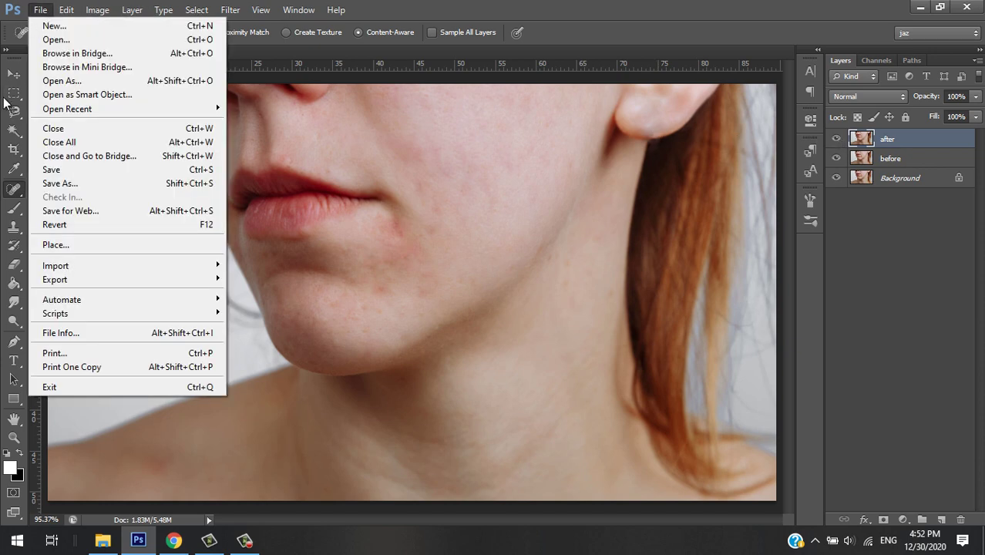
left_click(39, 11)
left_click(40, 11)
left_click(66, 186)
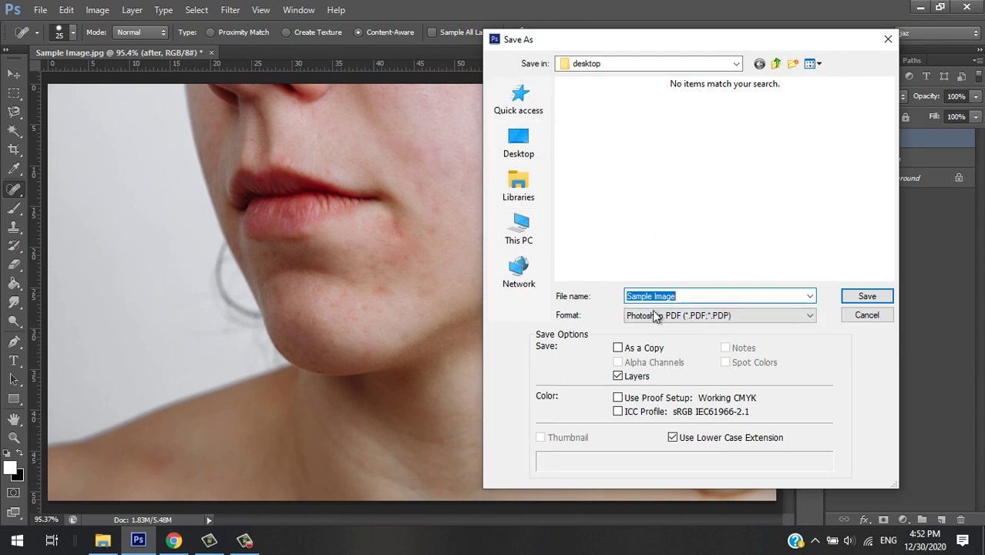
left_click(690, 316)
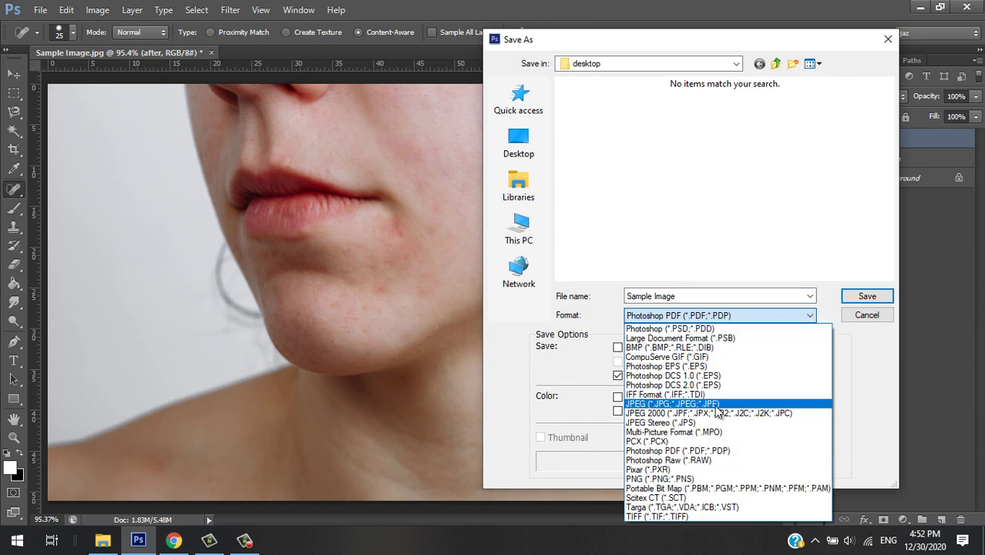
left_click(663, 322)
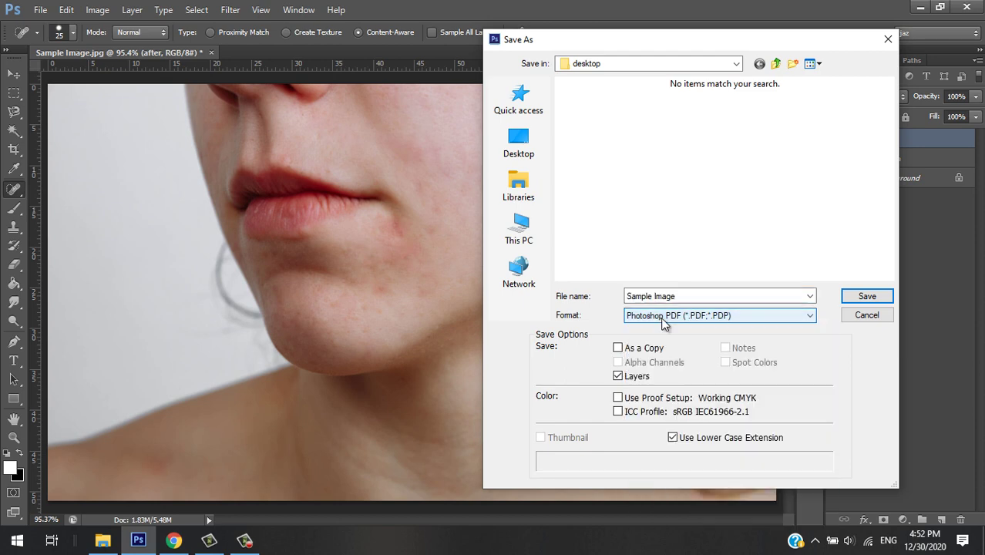
left_click(672, 324)
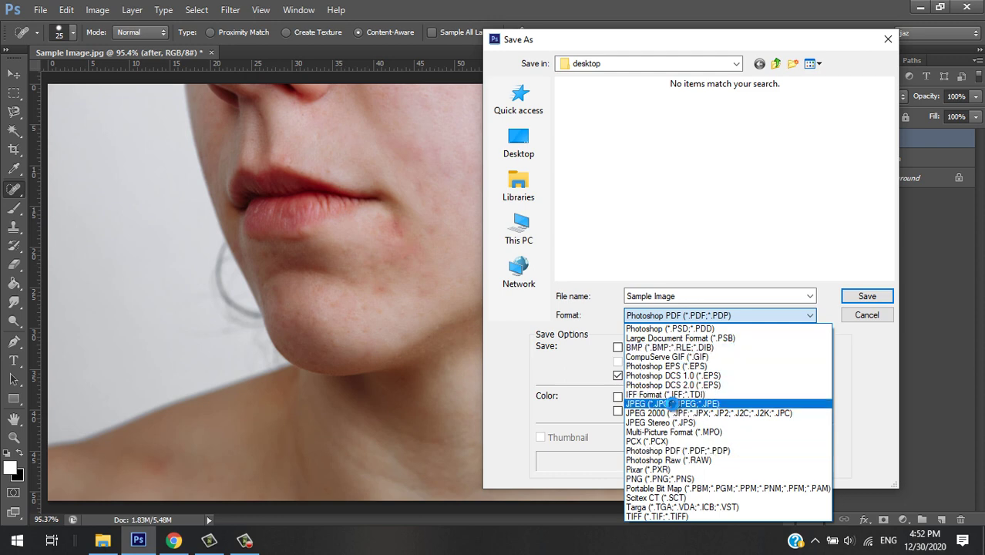
left_click(676, 406)
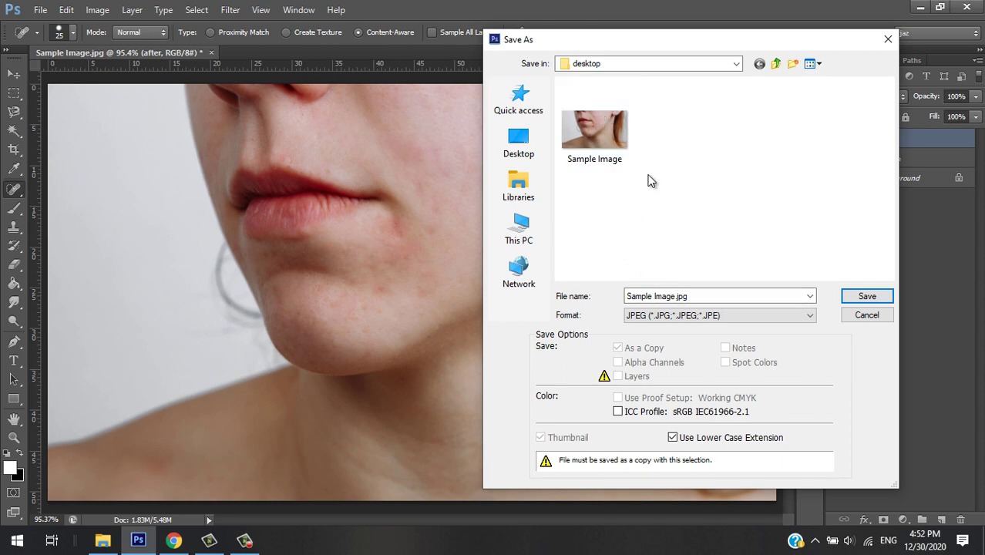
left_click(867, 296)
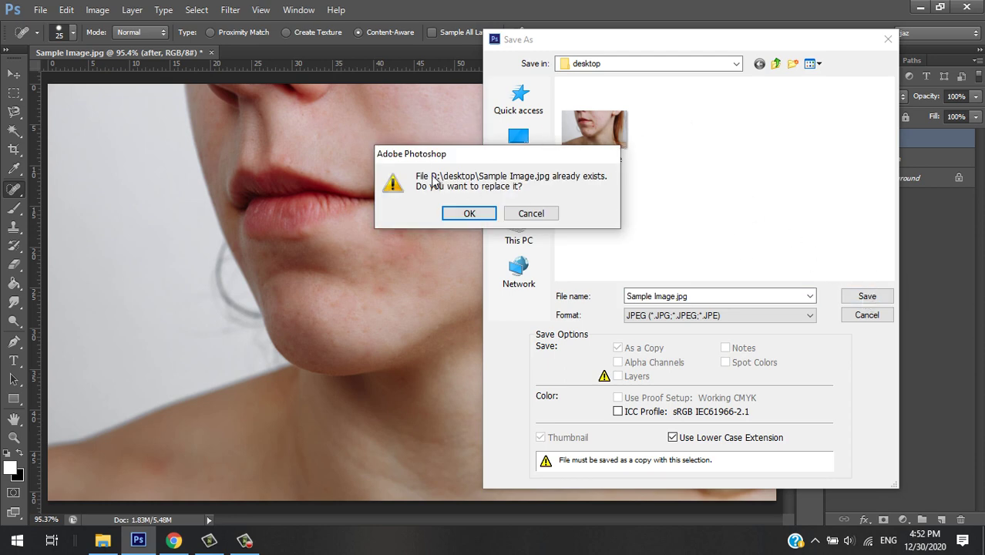
Step: Replace the file at Maximum quality, undo the flatten, and toggle the after layer to compare
left_click(482, 219)
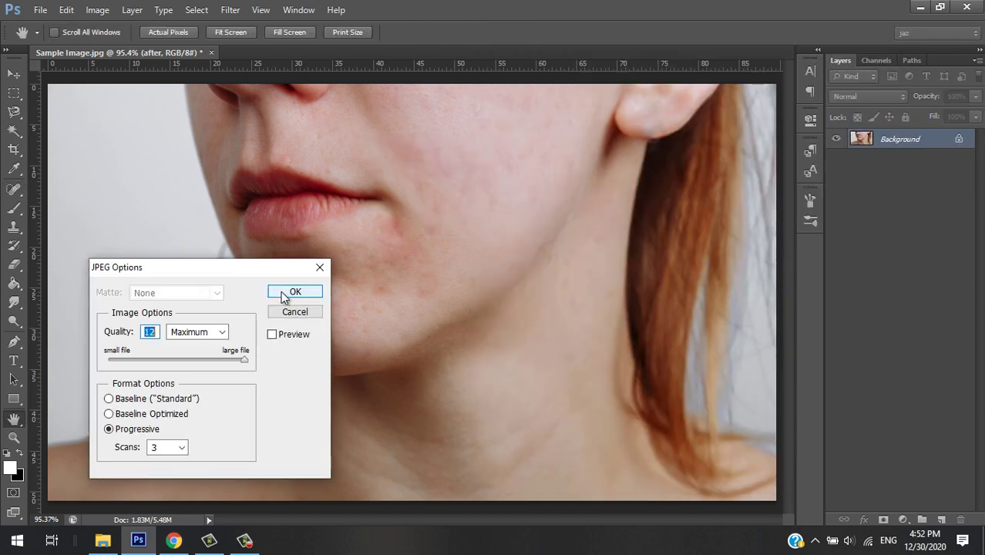
left_click(289, 296)
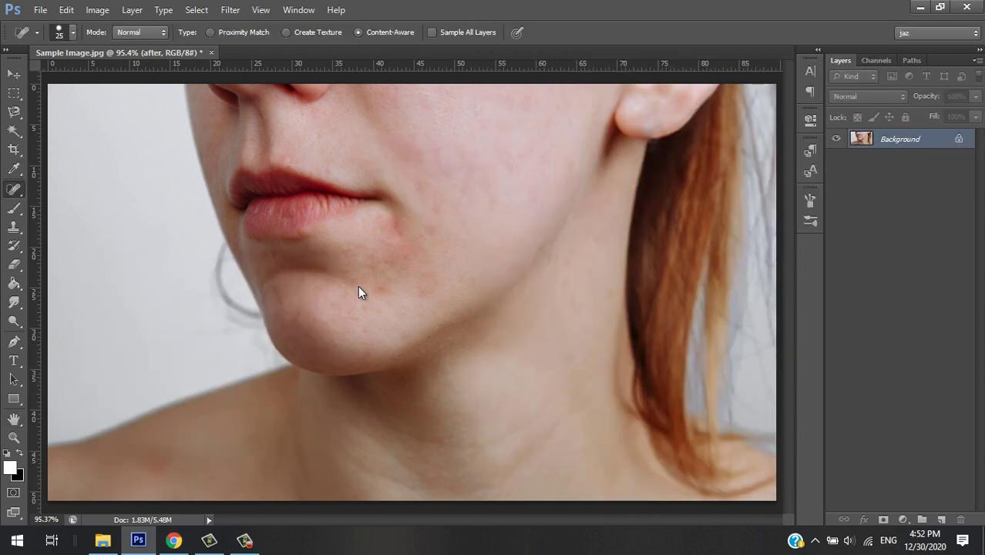
key("ctrl+z")
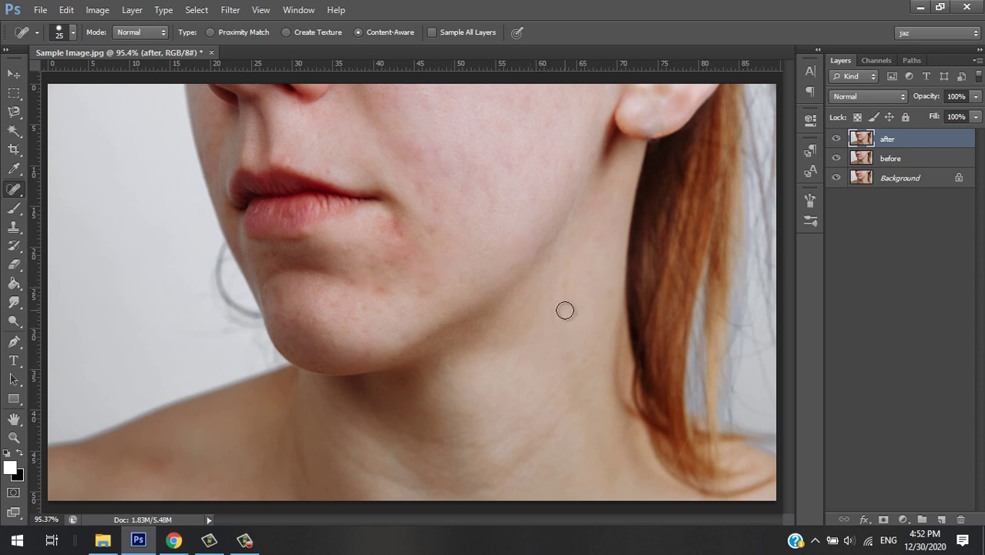
left_click(835, 139)
left_click(835, 139)
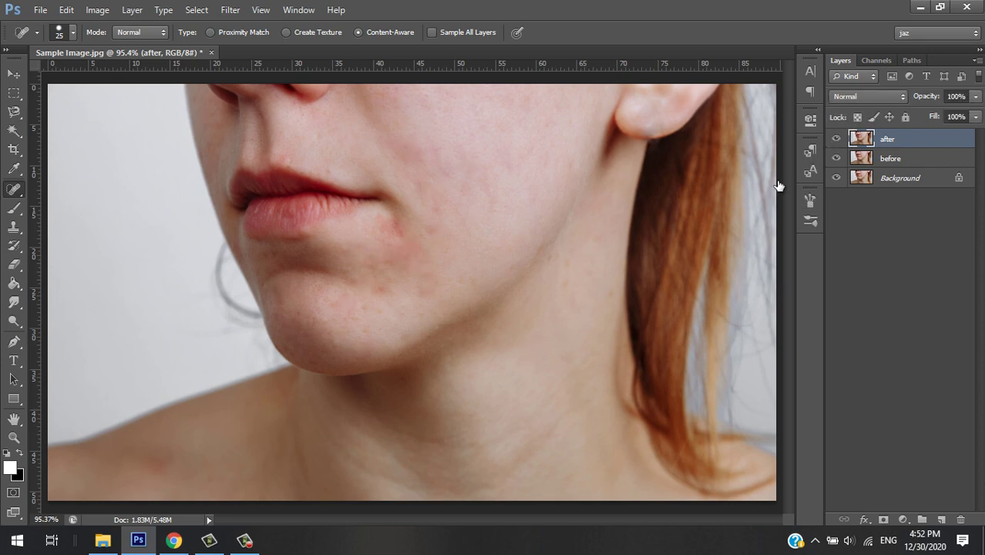